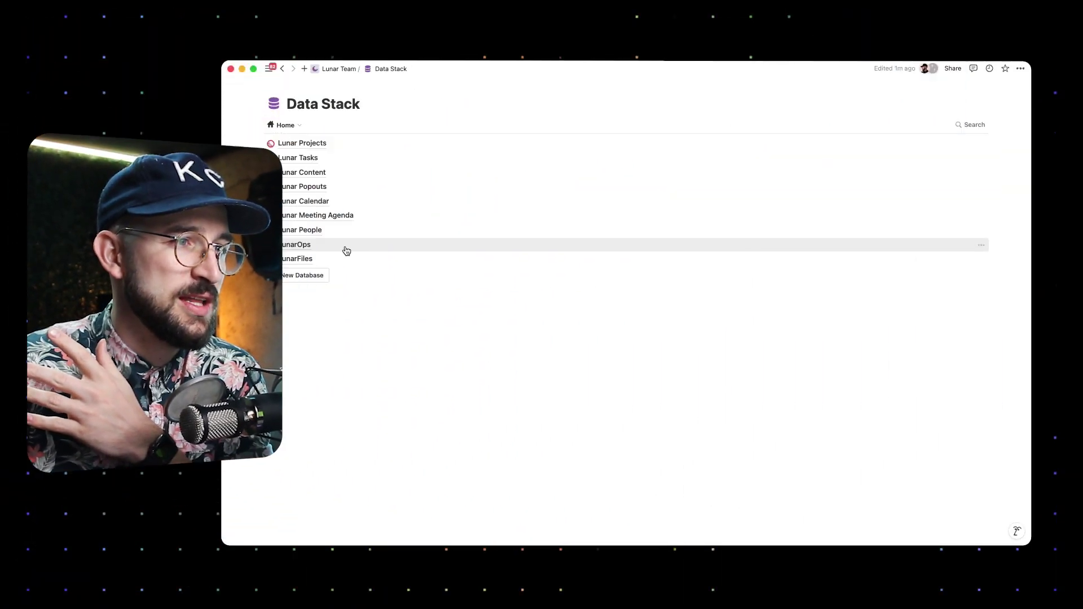
Step: Open the LunarOps database from Data Stack to see its Lunar Co. row
{"action": "left_click", "coordinate": [314, 246]}
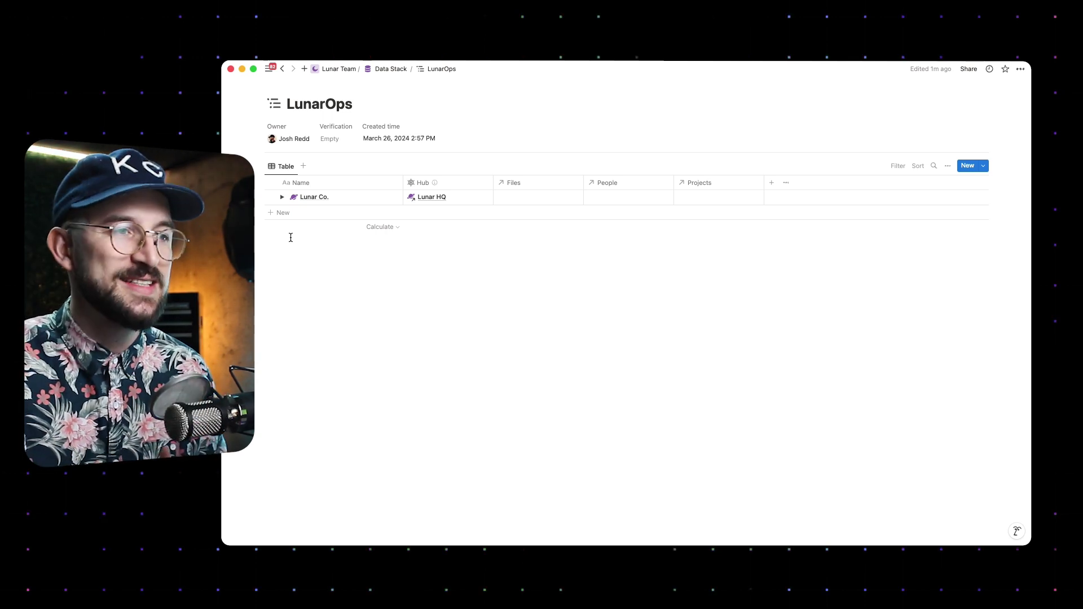
Step: Expand Lunar Co. into its team sub-items, then expand the Research row
{"action": "left_click", "coordinate": [284, 199]}
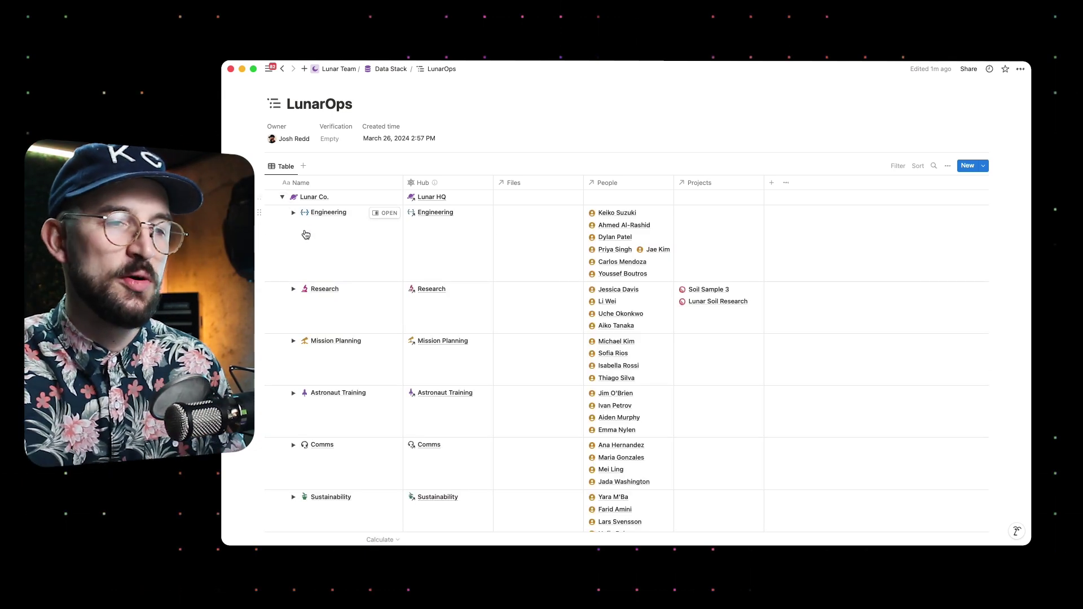
{"action": "scroll", "coordinate": [350, 177], "scroll_direction": "down", "scroll_amount": 3}
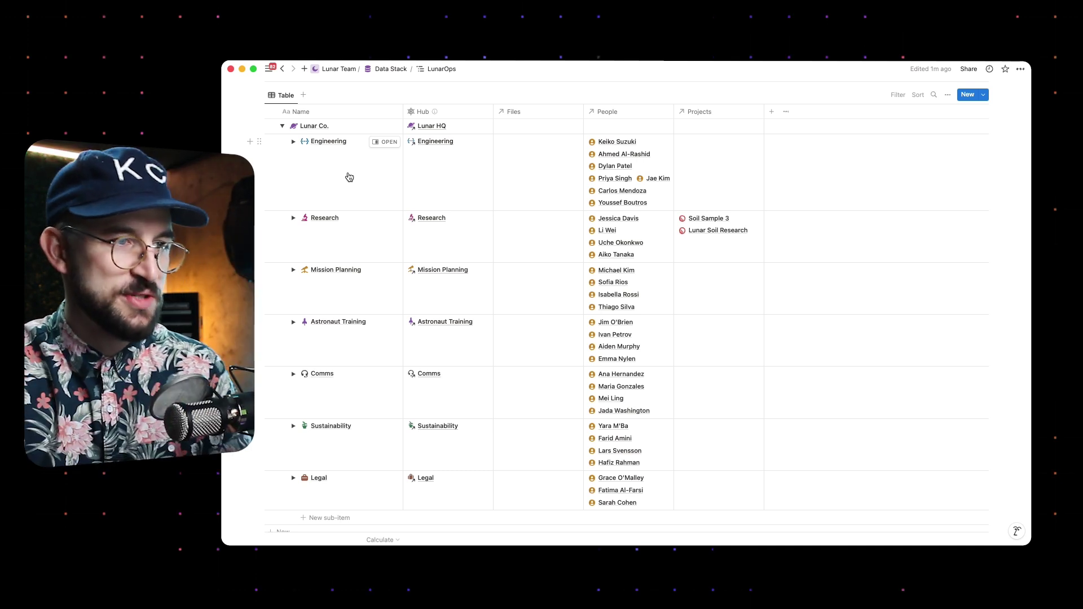
{"action": "scroll", "coordinate": [349, 177], "scroll_direction": "up", "scroll_amount": 1}
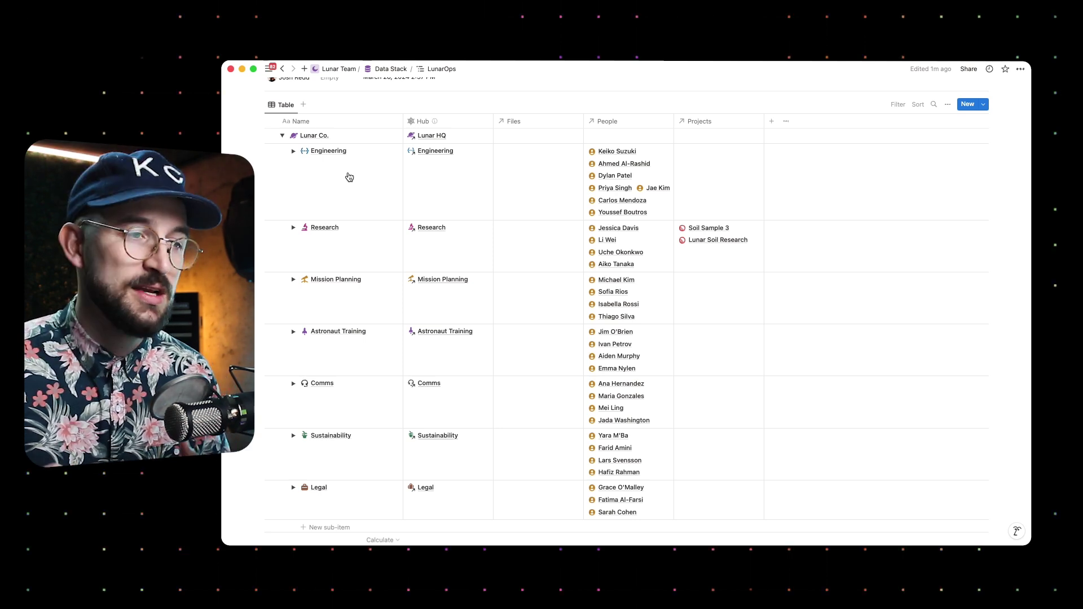
{"action": "left_click", "coordinate": [293, 228]}
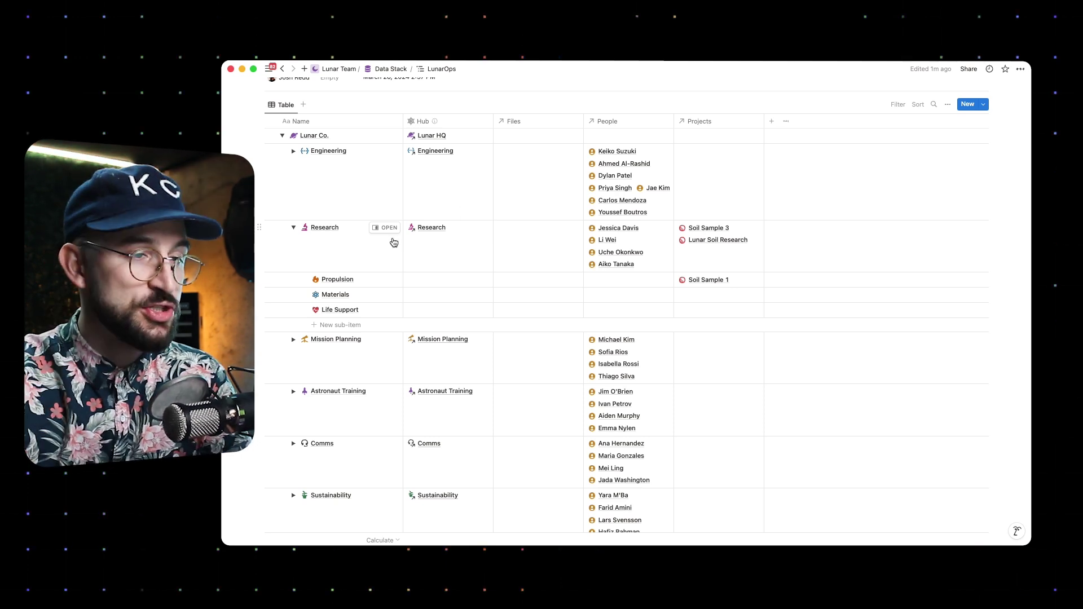
Step: Scroll back to the top of the LunarOps table and return to Lunar HQ
{"action": "scroll", "coordinate": [392, 223], "scroll_direction": "up", "scroll_amount": 1}
{"action": "scroll", "coordinate": [396, 232], "scroll_direction": "up", "scroll_amount": 2}
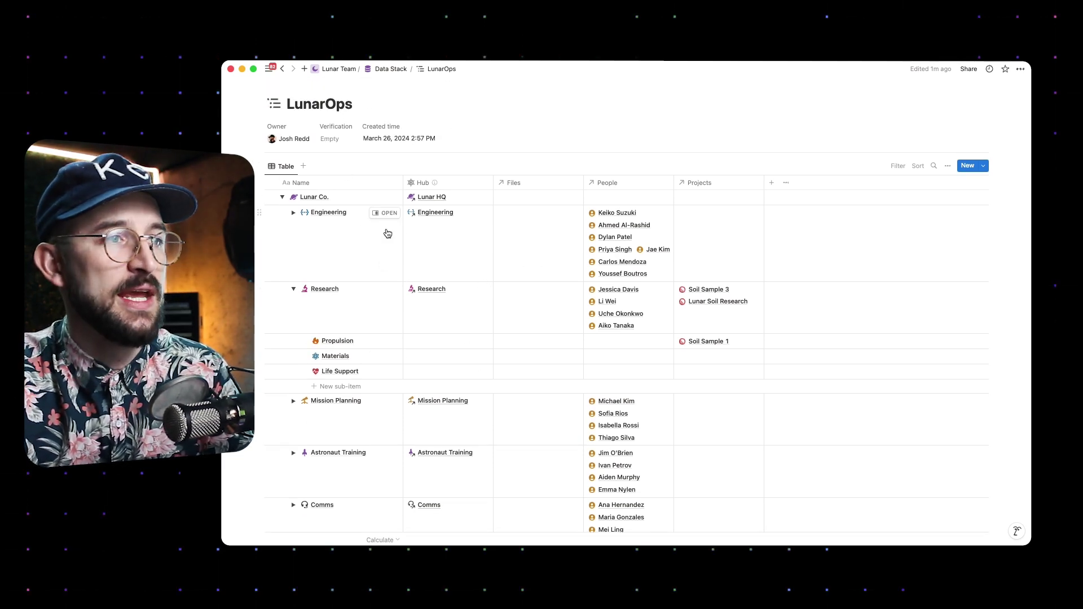
{"action": "key", "text": "super+bracketleft"}
{"action": "key", "text": "super+bracketleft"}
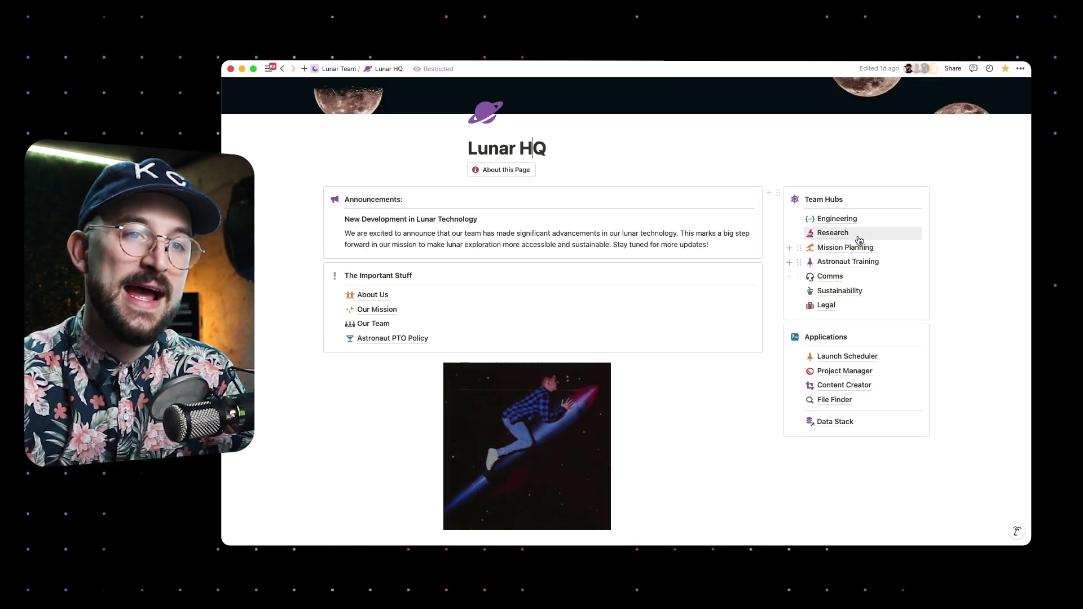
Step: Open the Research hub from the Team Hubs list on Lunar HQ
{"action": "left_click", "coordinate": [873, 198]}
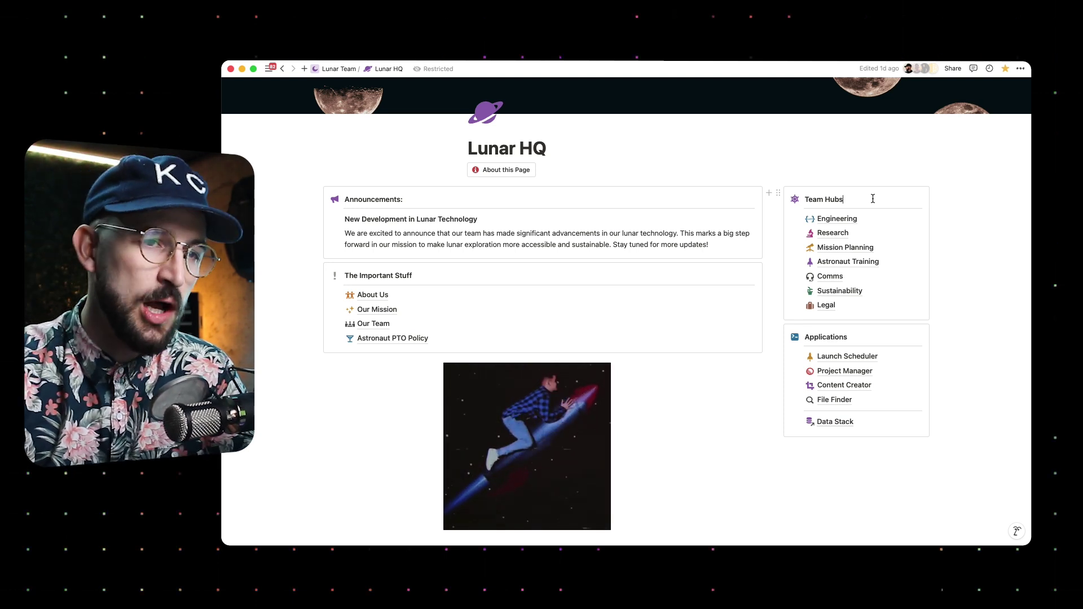
{"action": "mouse_move", "coordinate": [862, 218]}
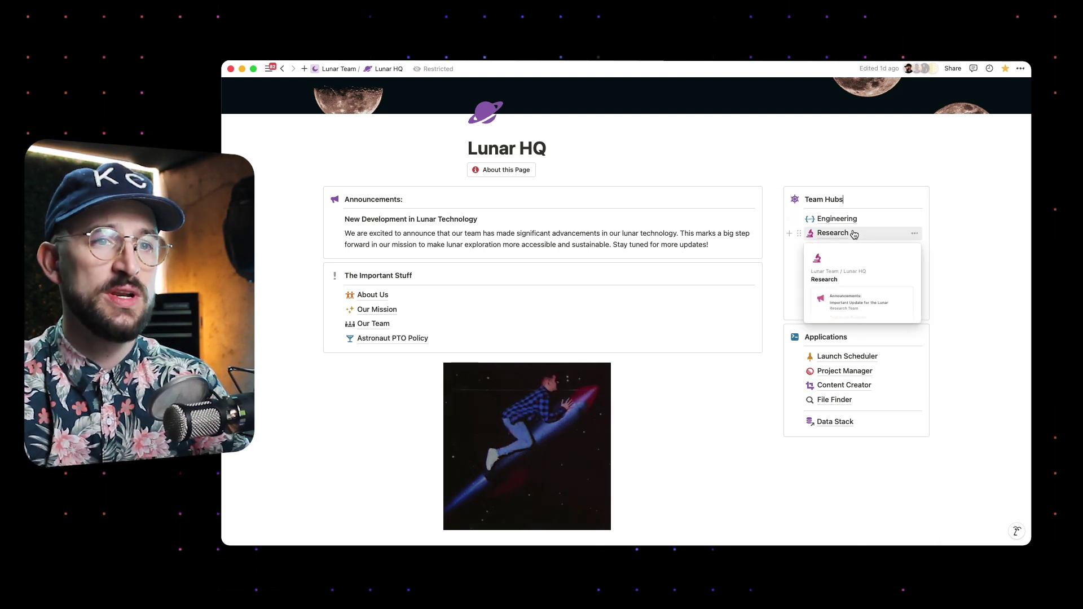
{"action": "left_click", "coordinate": [834, 232]}
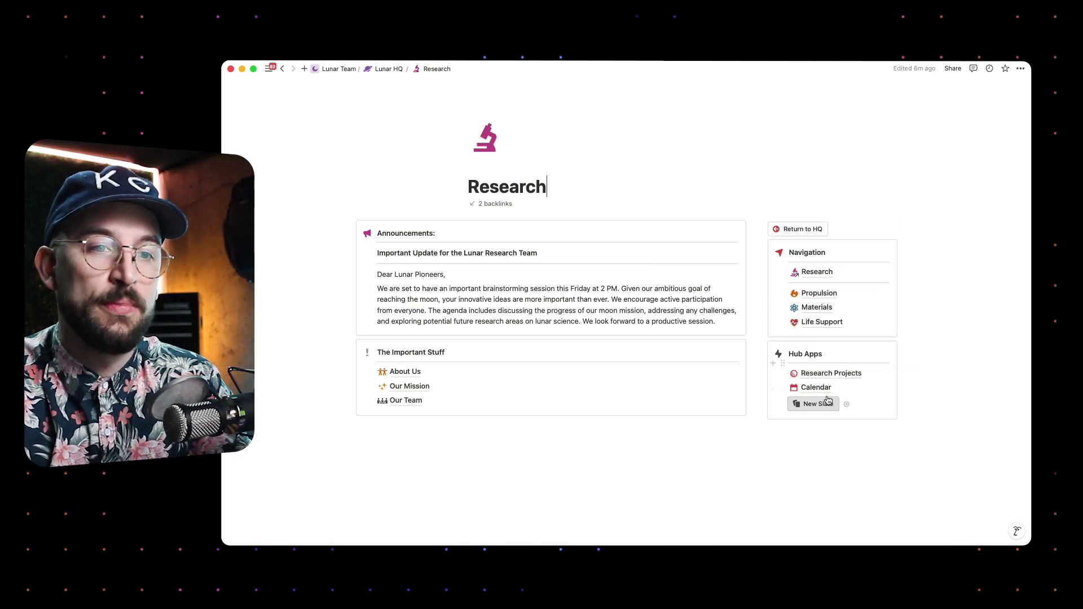
Step: Return to Lunar HQ via the breadcrumb and open the Project Manager app
{"action": "mouse_move", "coordinate": [825, 380]}
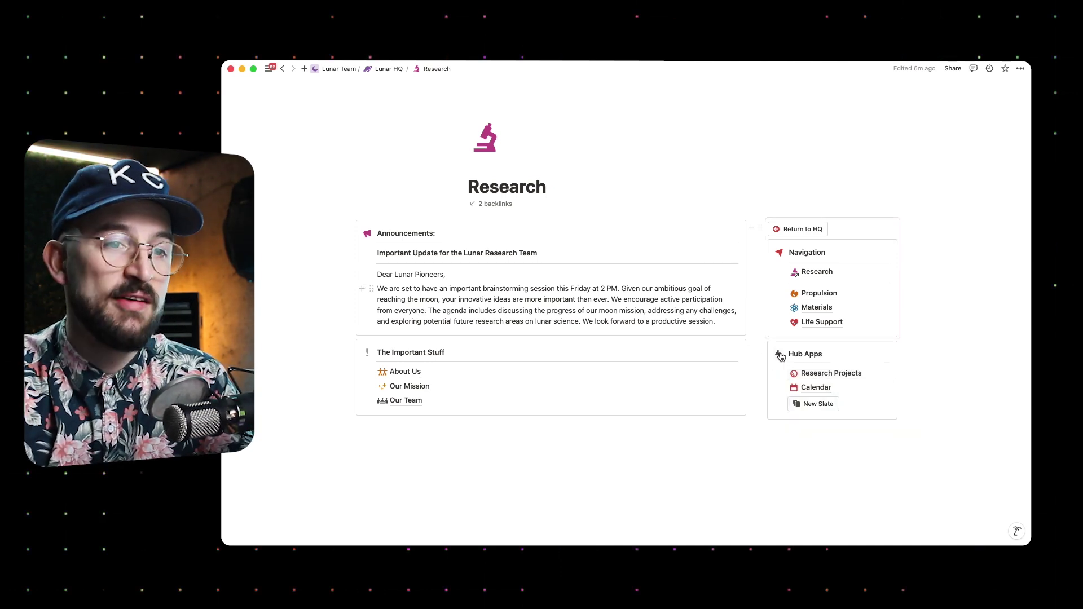
{"action": "left_click", "coordinate": [389, 68]}
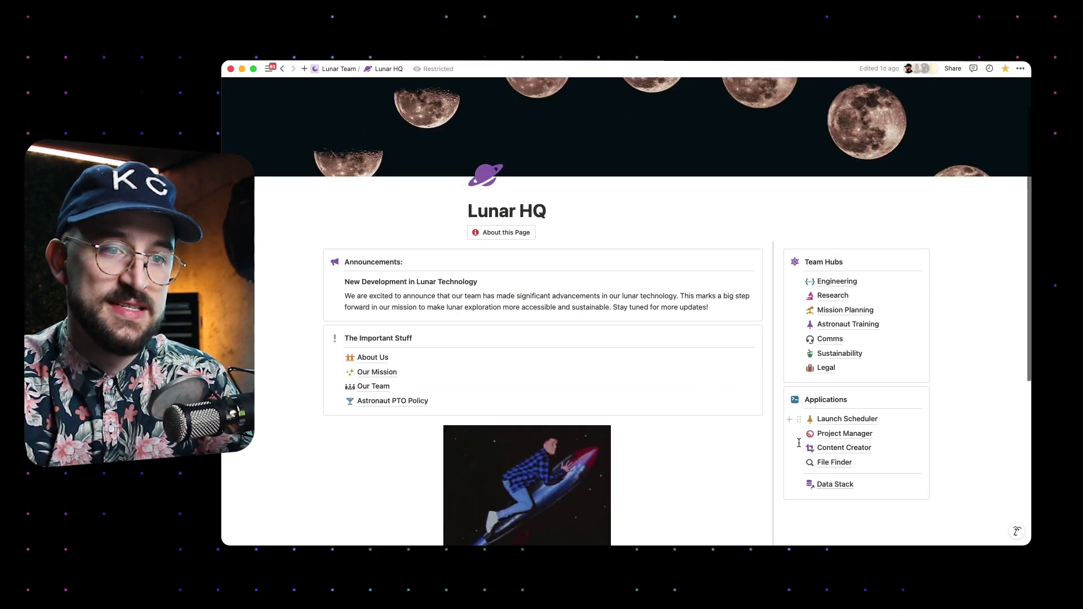
{"action": "left_click", "coordinate": [858, 434]}
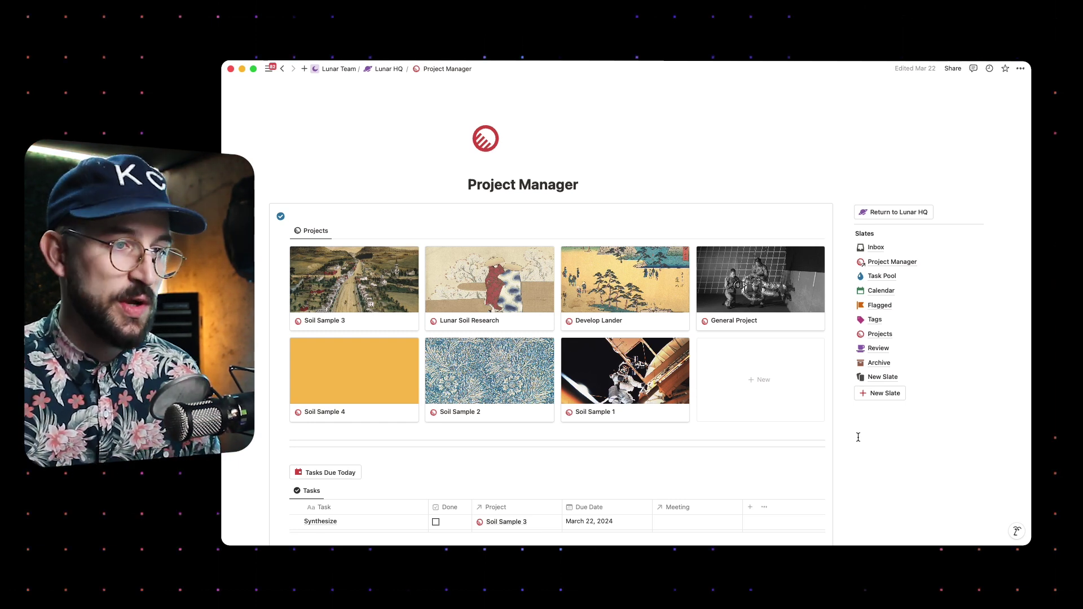
Step: Scroll through the Project Manager page, then go back to Lunar HQ
{"action": "scroll", "coordinate": [594, 431], "scroll_direction": "down", "scroll_amount": 2}
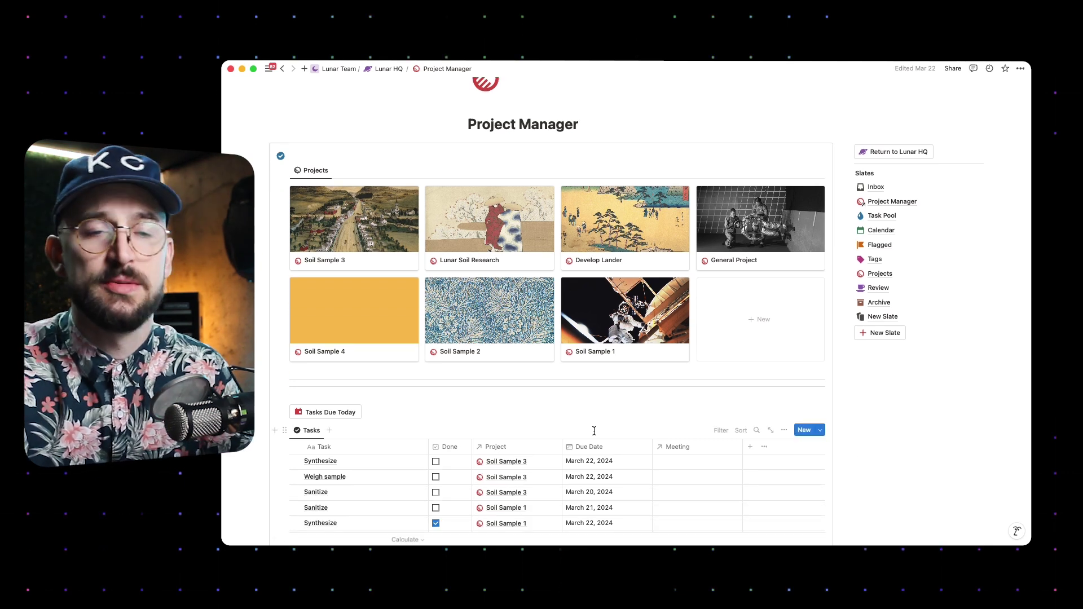
{"action": "scroll", "coordinate": [594, 431], "scroll_direction": "up", "scroll_amount": 2}
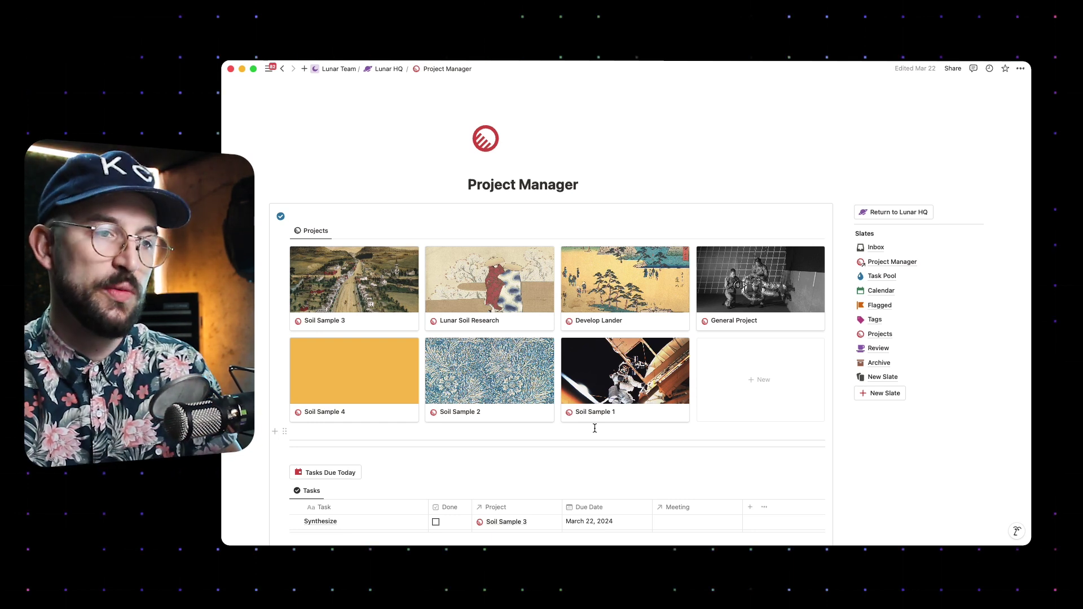
{"action": "key", "text": "super+bracketleft"}
{"action": "mouse_move", "coordinate": [593, 400]}
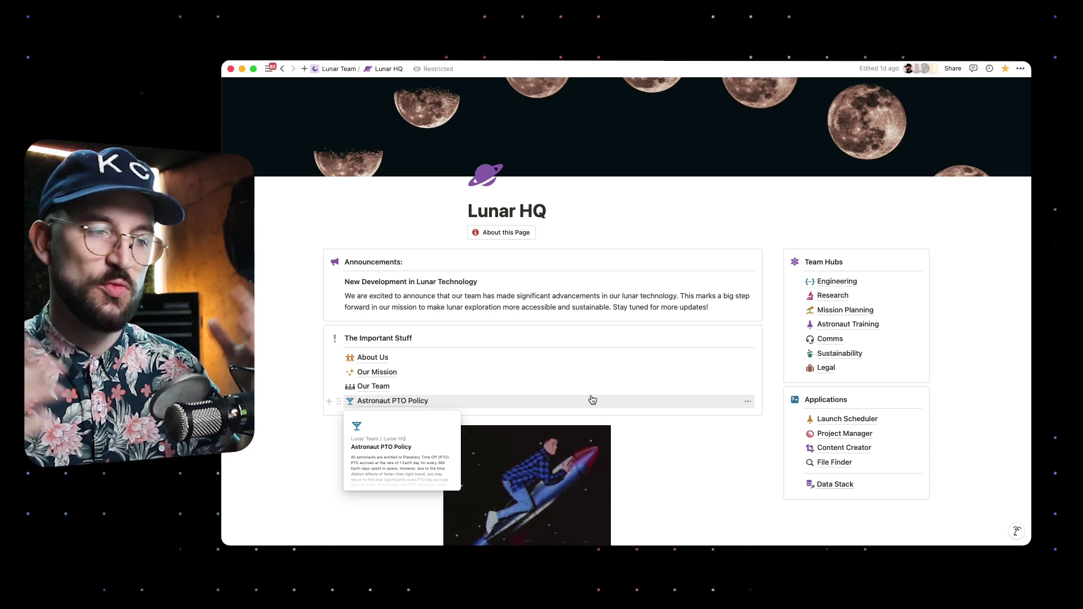
Step: From Lunar HQ, open the Research hub and then its Research Projects database
{"action": "left_click", "coordinate": [561, 219]}
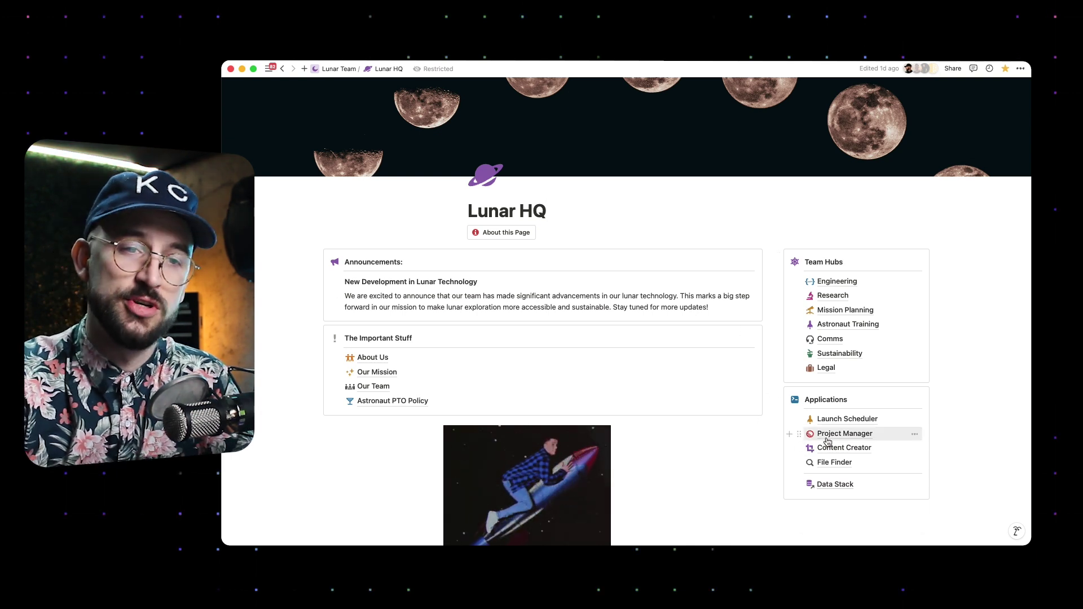
{"action": "mouse_move", "coordinate": [827, 442]}
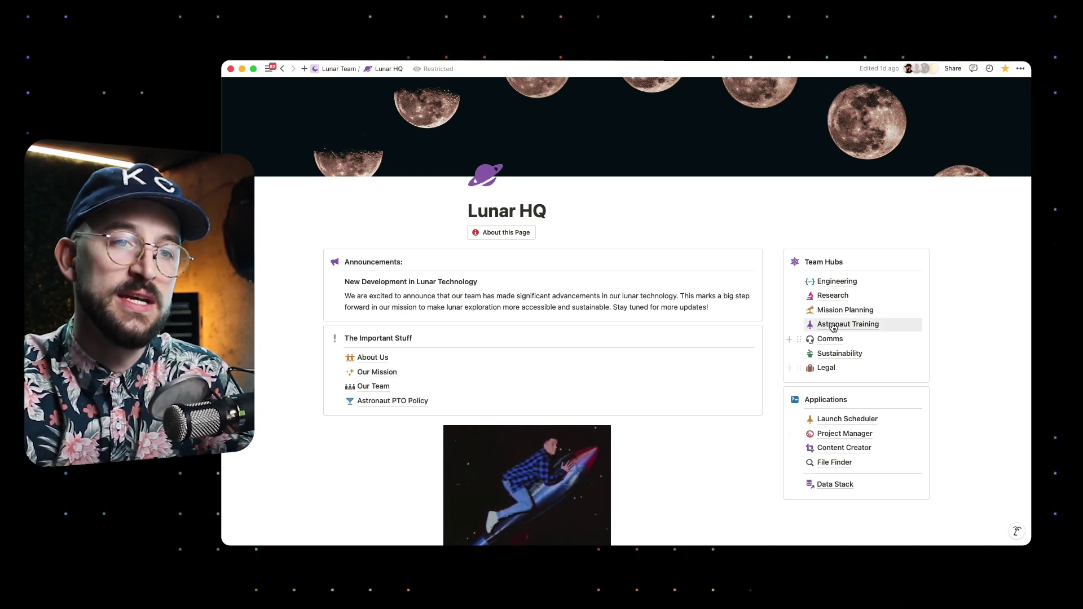
{"action": "left_click", "coordinate": [834, 296]}
{"action": "mouse_move", "coordinate": [840, 299]}
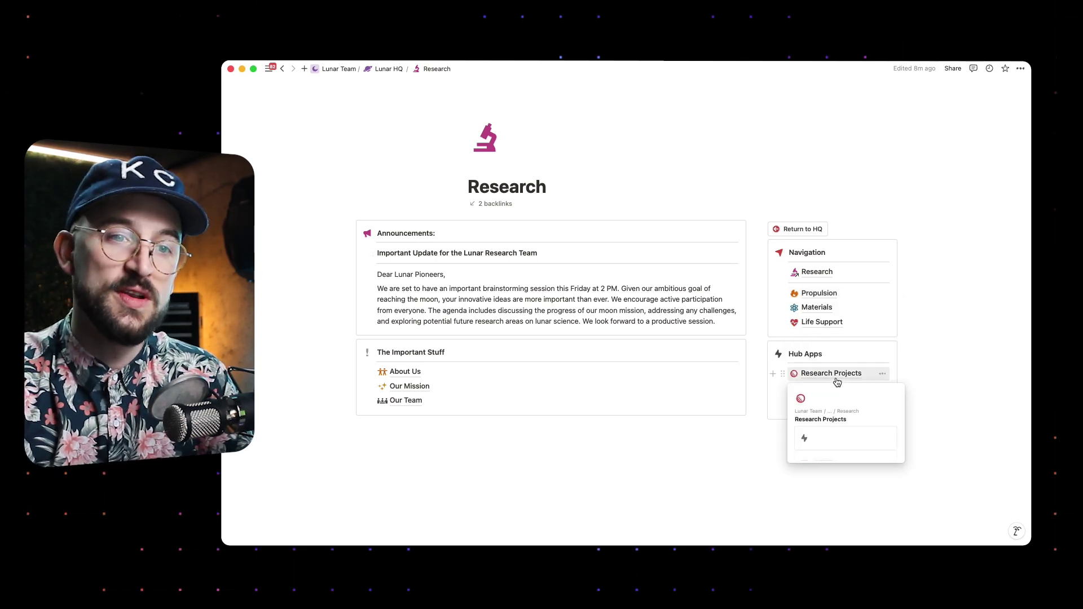
{"action": "left_click", "coordinate": [839, 380]}
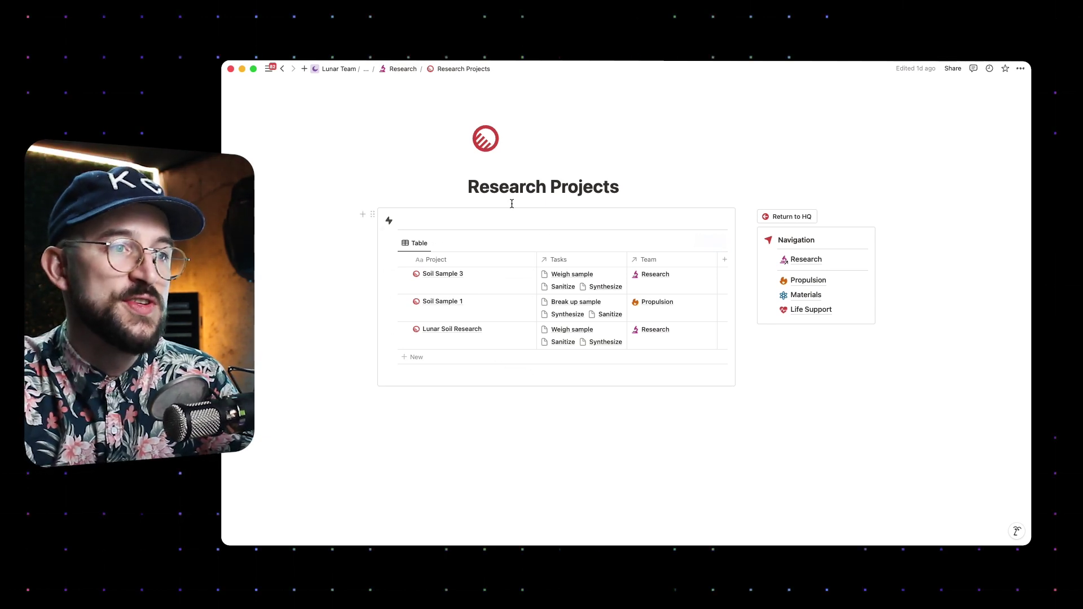
Step: Select the Research Projects table and open its Team filter to view the included teams
{"action": "left_click_drag", "start_coordinate": [457, 188], "coordinate": [526, 188]}
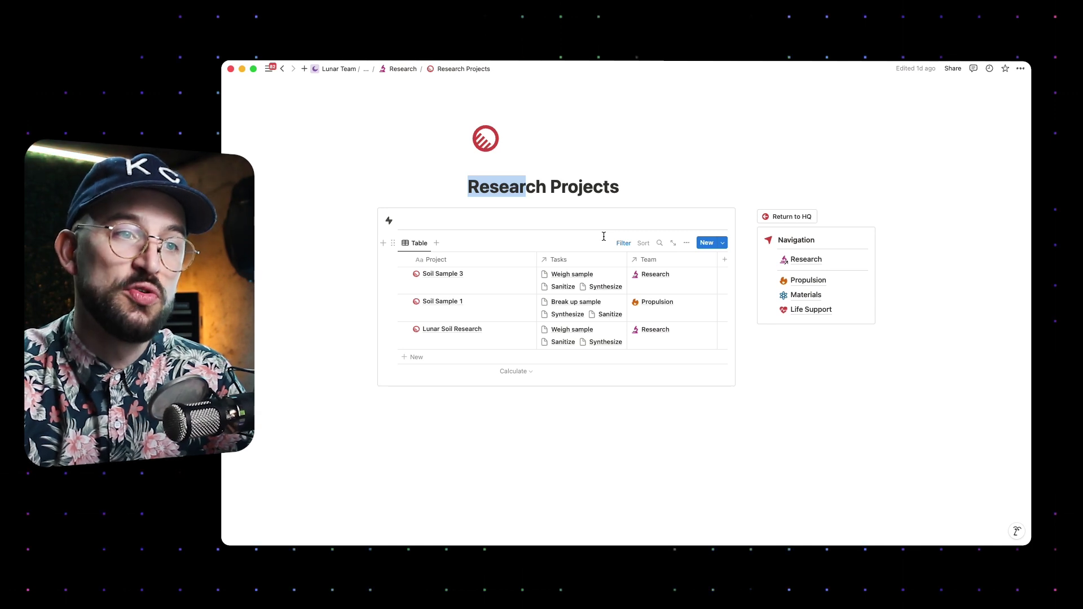
{"action": "left_click", "coordinate": [623, 243]}
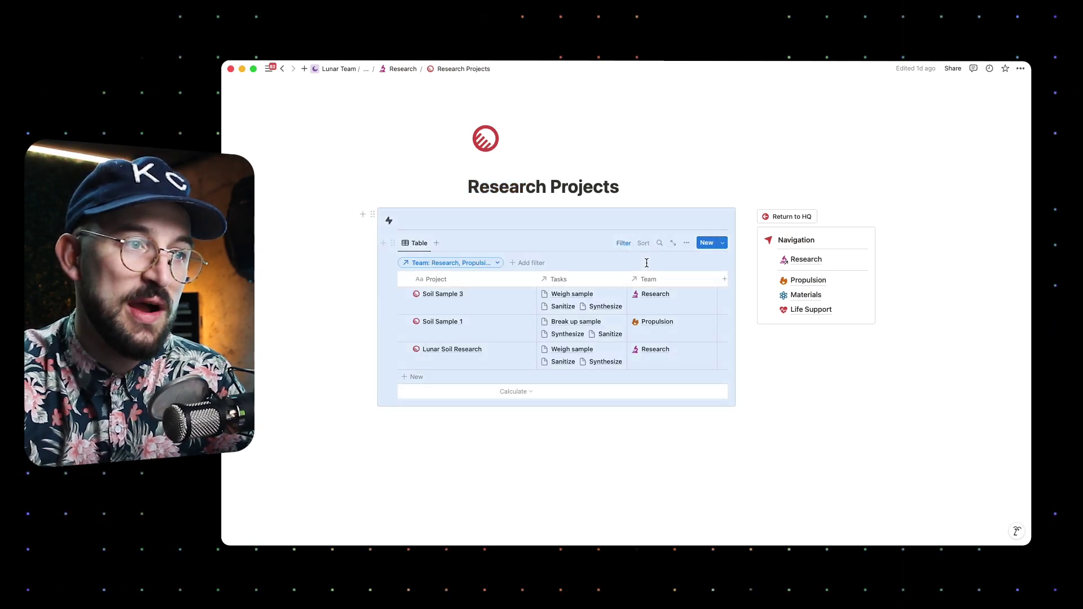
{"action": "left_click", "coordinate": [483, 263]}
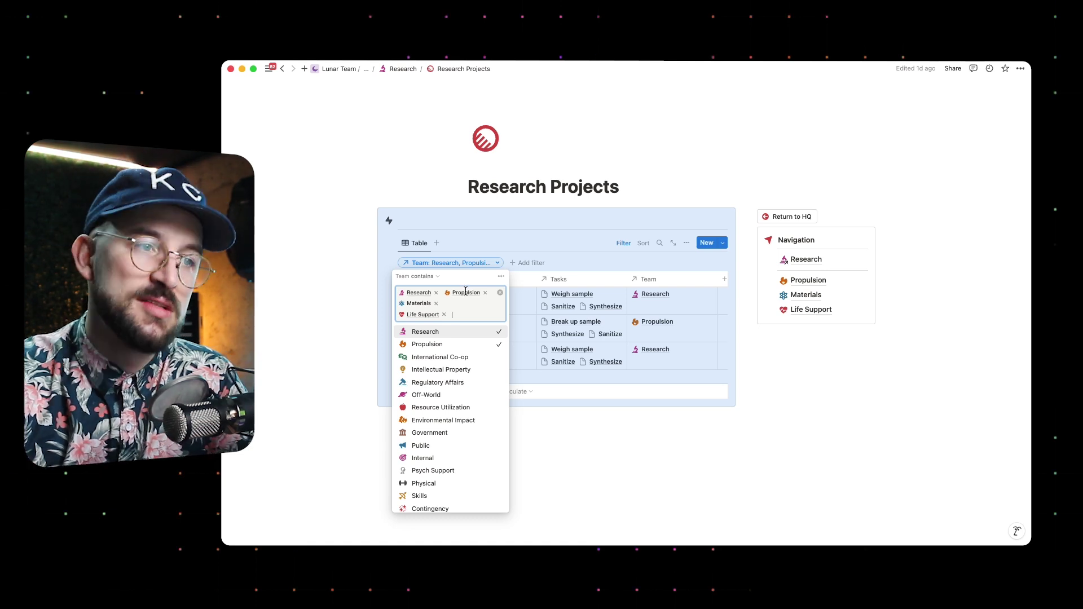
Step: Remove Propulsion, Materials and Life Support from the Team filter and save it for everyone
{"action": "left_click", "coordinate": [485, 293]}
{"action": "left_click", "coordinate": [482, 292]}
{"action": "left_click", "coordinate": [444, 304]}
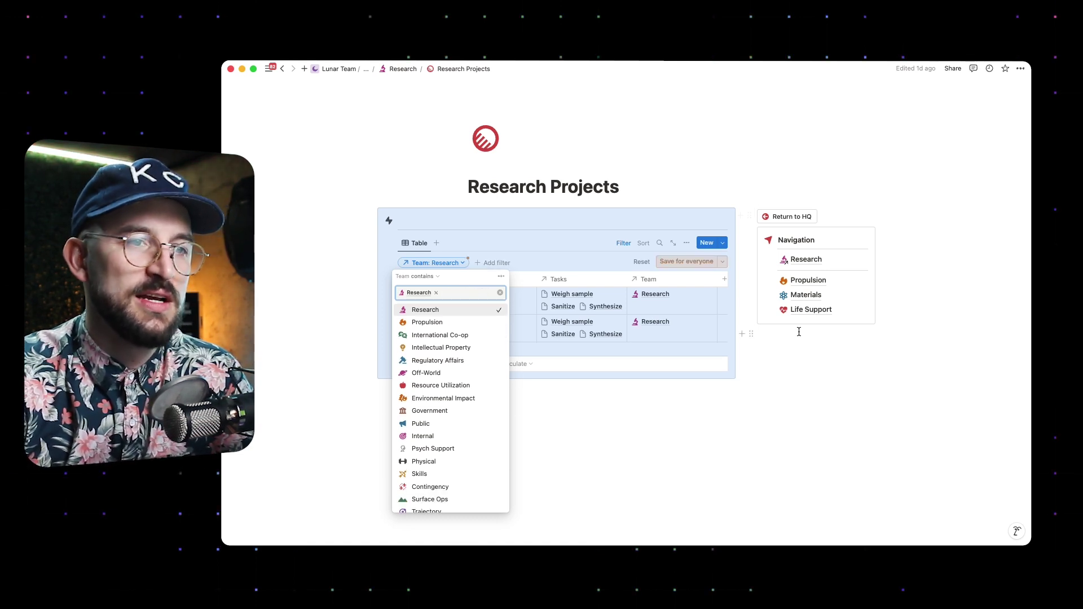
{"action": "left_click", "coordinate": [692, 266]}
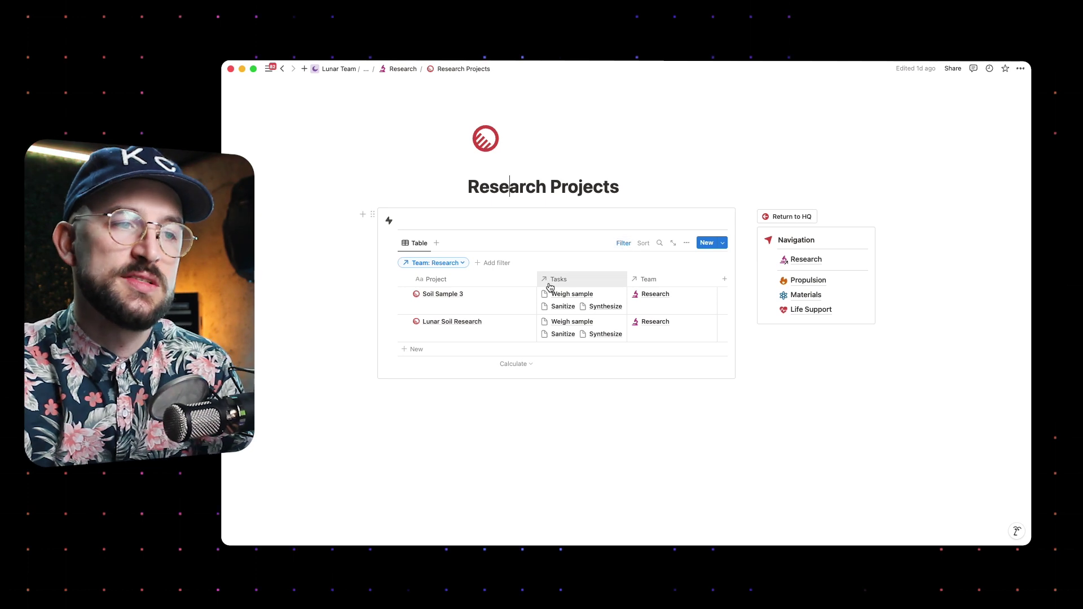
{"action": "left_click", "coordinate": [554, 191]}
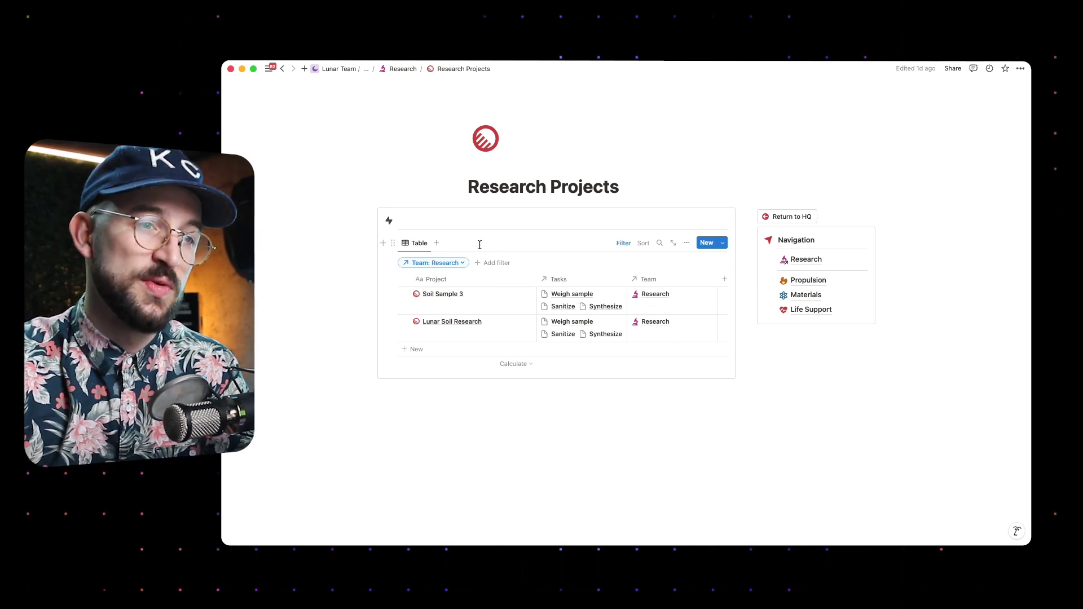
Step: Open Soil Sample 3's linked Research team record as a full page
{"action": "left_click", "coordinate": [652, 295]}
{"action": "left_click", "coordinate": [648, 326]}
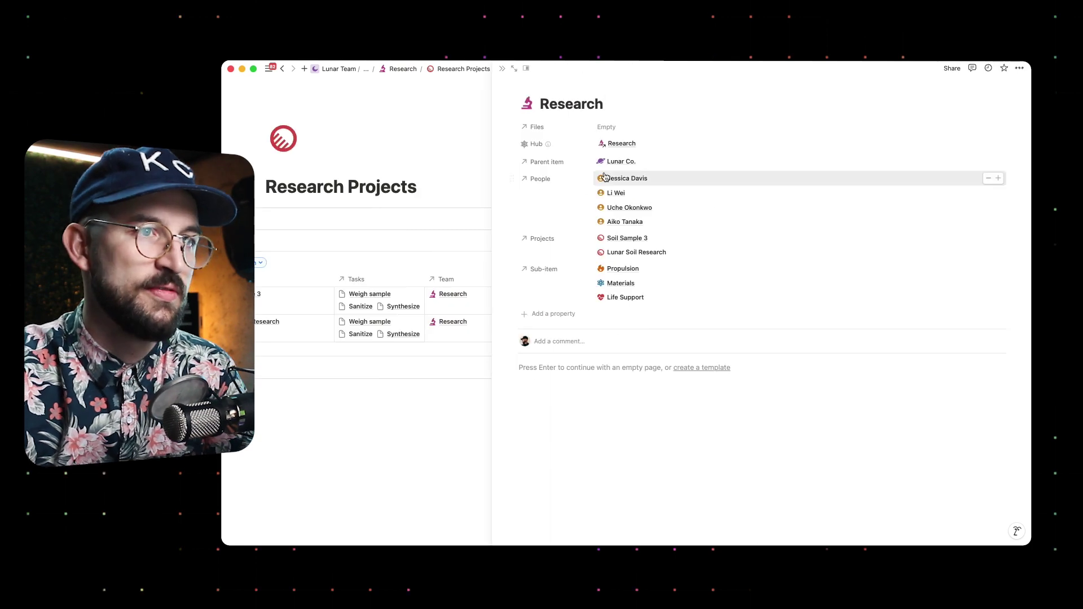
{"action": "left_click", "coordinate": [514, 68]}
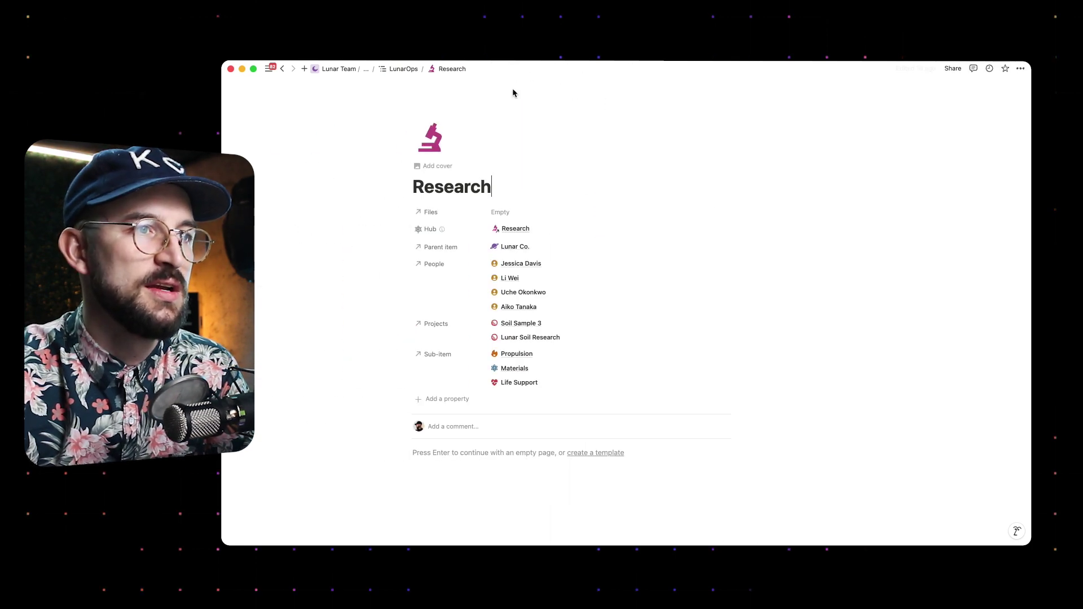
Step: Open LunarOps and expand Lunar Co. and Research to list Propulsion, Materials and Life Support
{"action": "left_click", "coordinate": [397, 69]}
{"action": "left_click", "coordinate": [282, 197]}
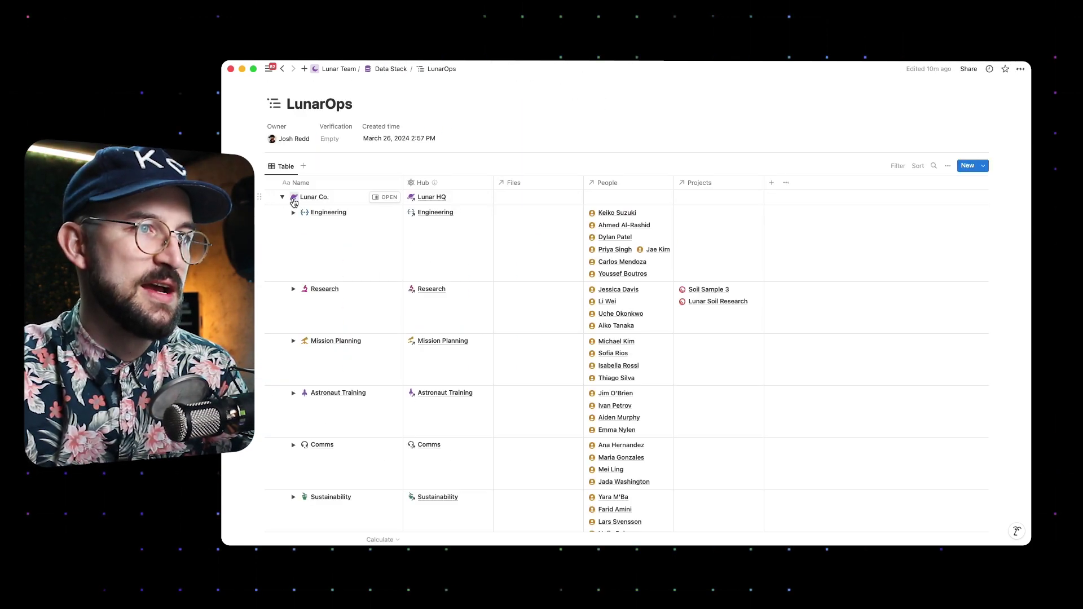
{"action": "scroll", "coordinate": [394, 287], "scroll_direction": "down", "scroll_amount": 1}
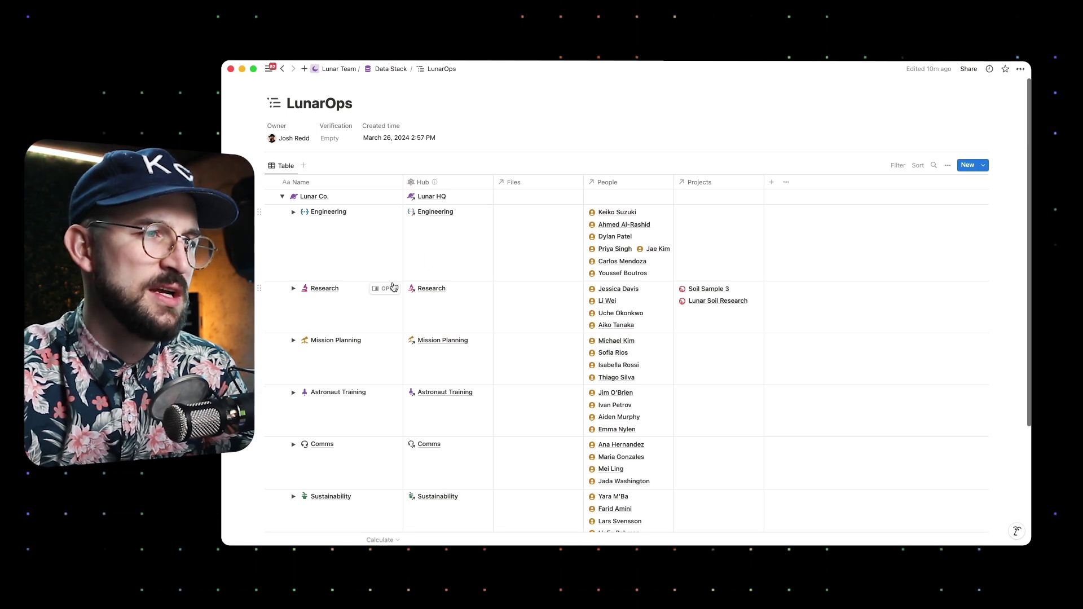
{"action": "left_click", "coordinate": [294, 289]}
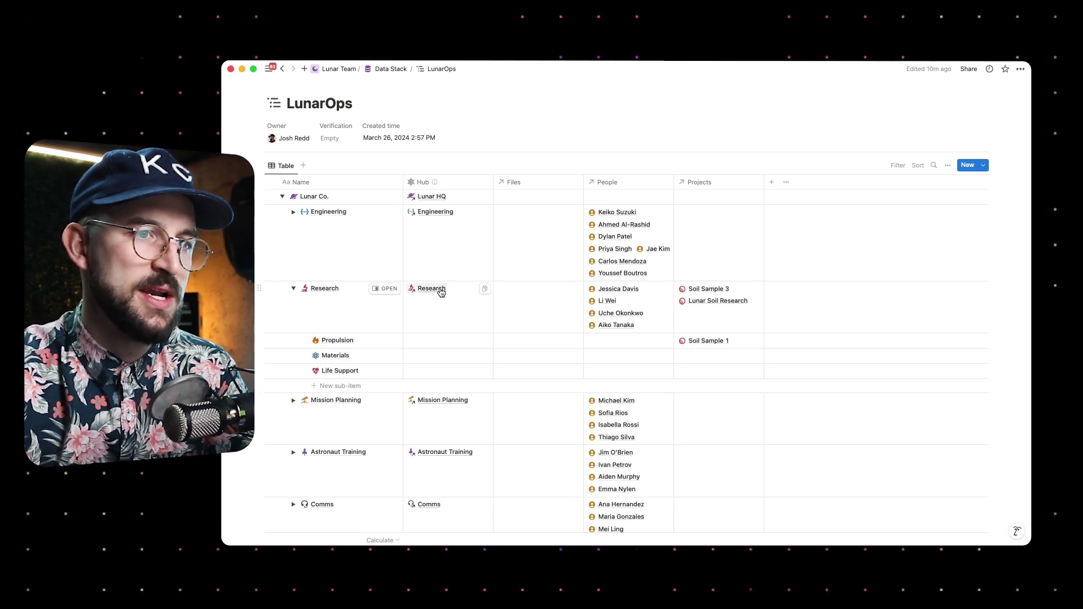
Step: Preview the Research record beside the table, then close the preview
{"action": "left_click", "coordinate": [390, 288]}
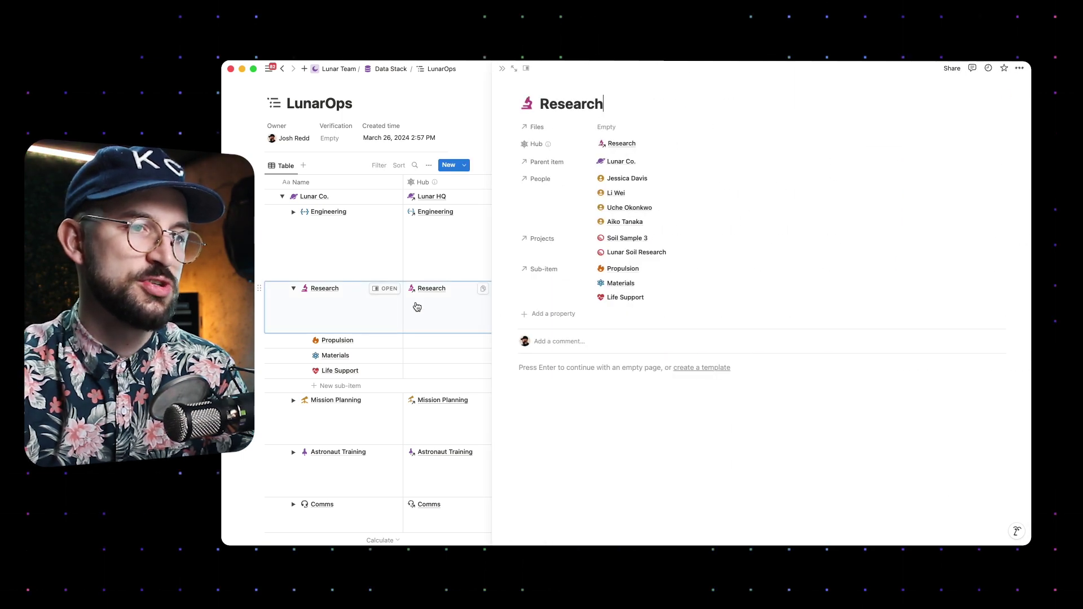
{"action": "left_click", "coordinate": [571, 404]}
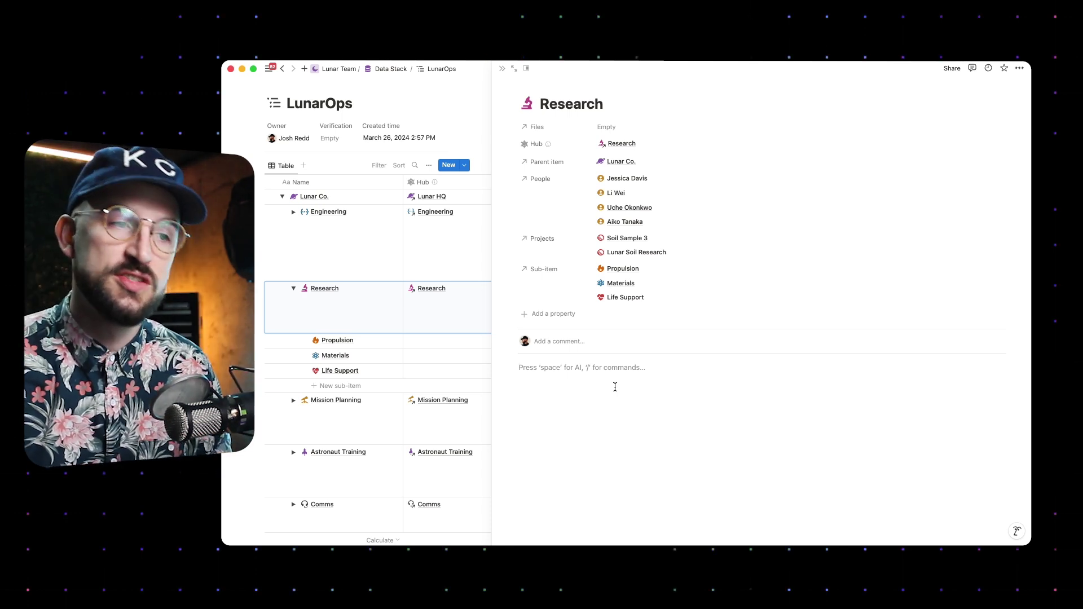
{"action": "key", "text": "Escape"}
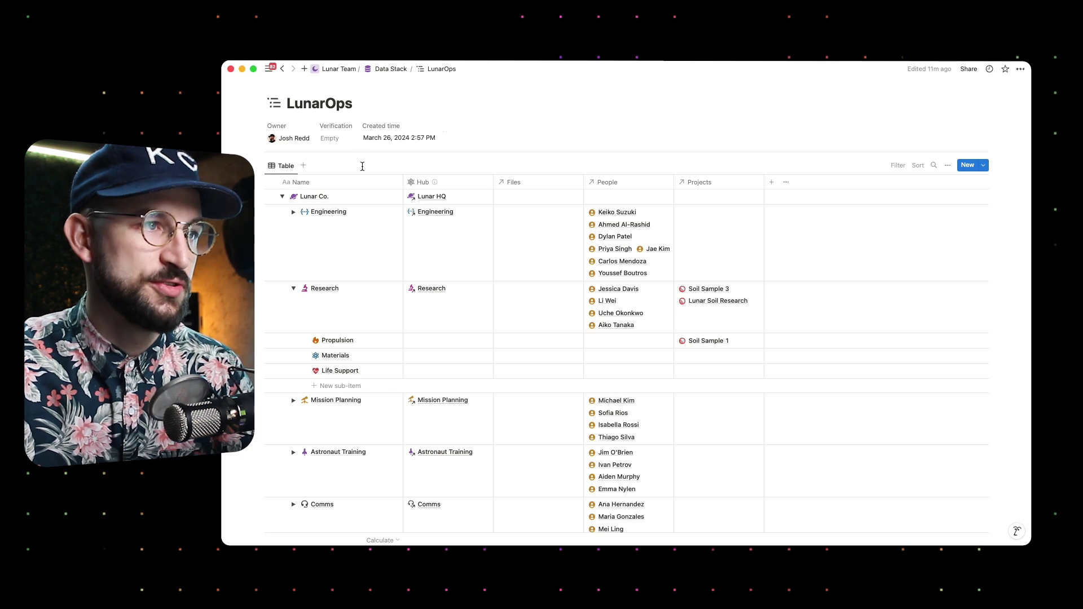
Step: Open Lunar Projects from Data Stack and preview the Soil Sample 3 project
{"action": "left_click", "coordinate": [386, 69]}
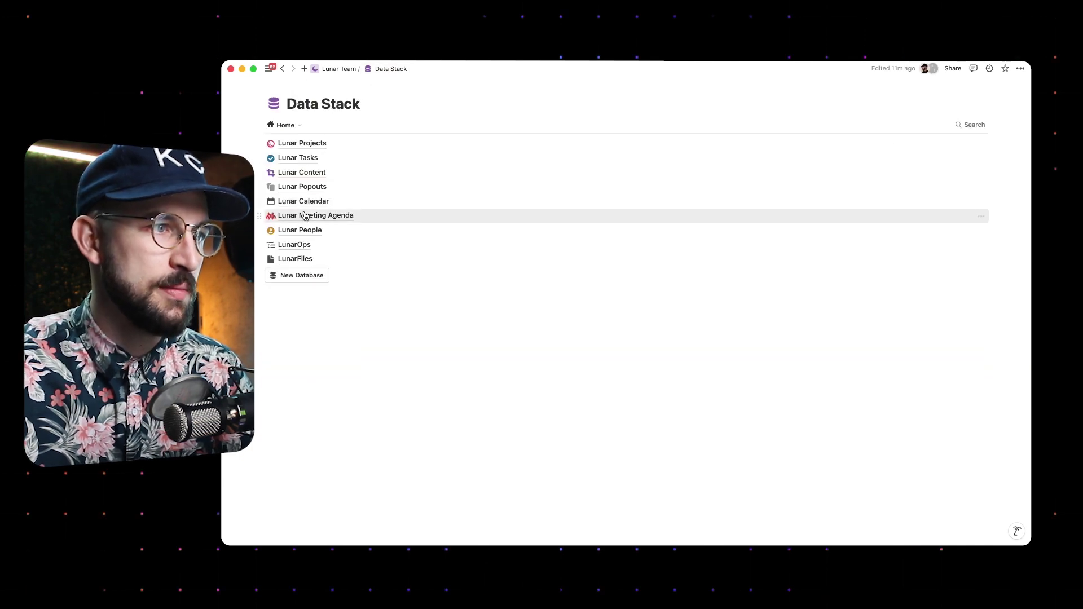
{"action": "left_click", "coordinate": [305, 144]}
{"action": "left_click", "coordinate": [384, 199]}
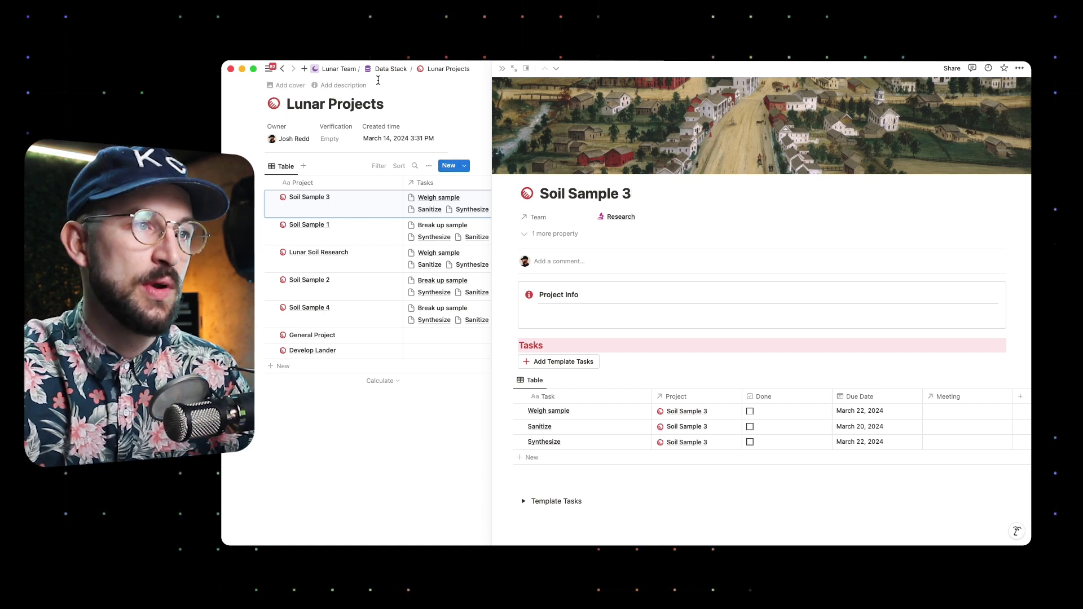
Step: Go to the Lunar HQ homepage through the Lunar Team breadcrumb
{"action": "mouse_move", "coordinate": [338, 73]}
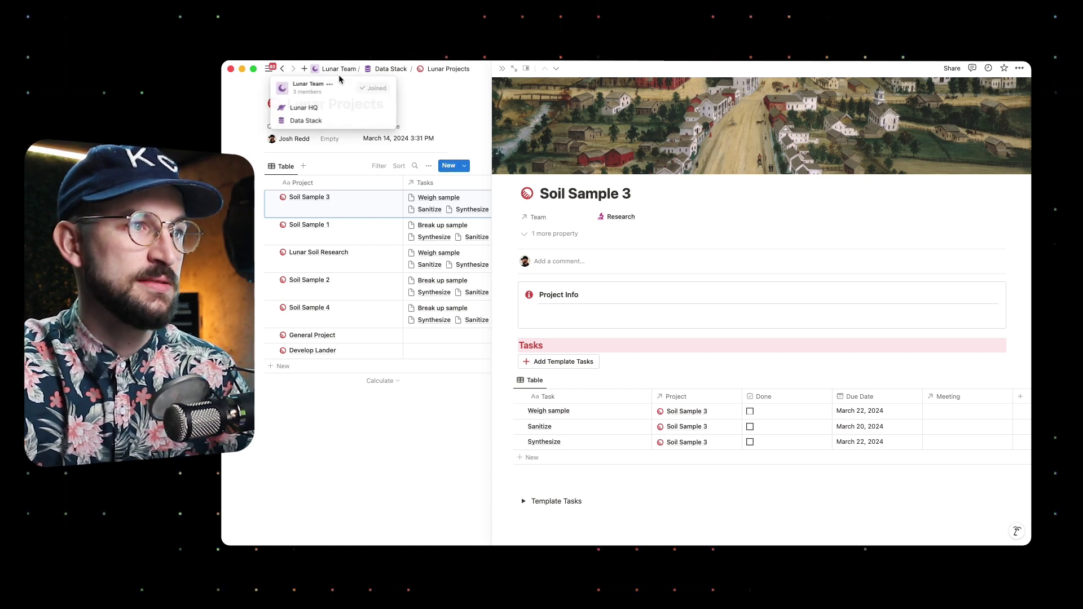
{"action": "left_click", "coordinate": [307, 108]}
{"action": "scroll", "coordinate": [729, 136], "scroll_direction": "down", "scroll_amount": 3}
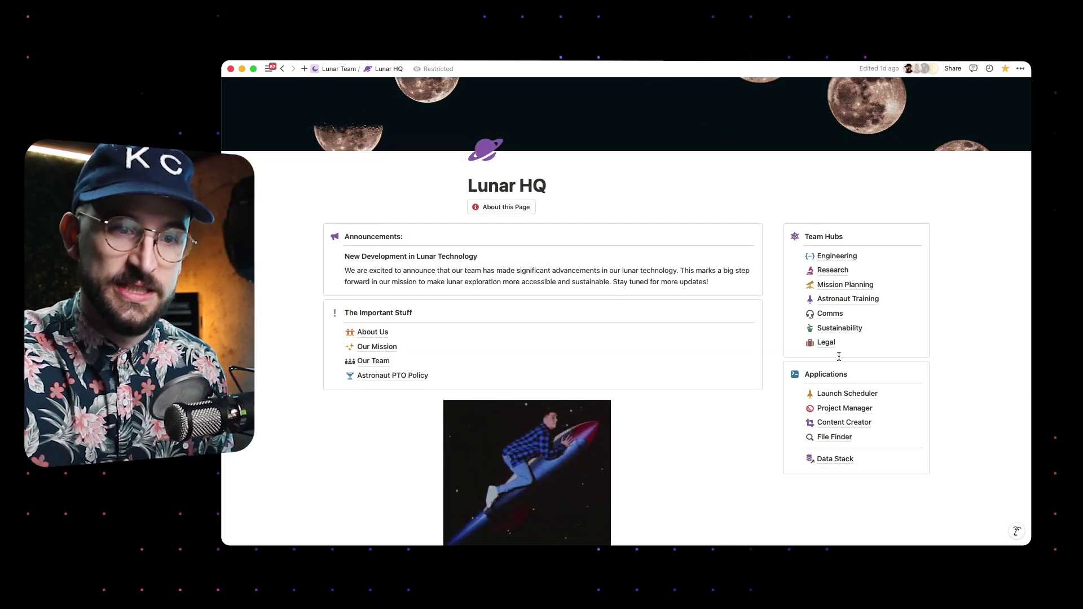
Step: Open the Research hub's Research Projects table, filtered to Team: Research
{"action": "left_click", "coordinate": [821, 270]}
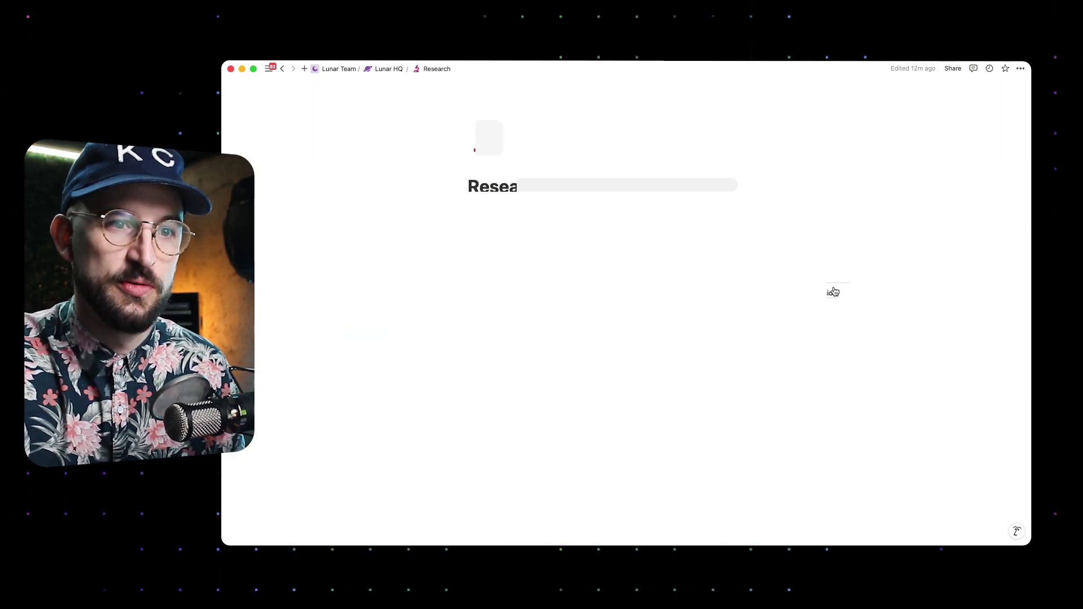
{"action": "left_click", "coordinate": [815, 373]}
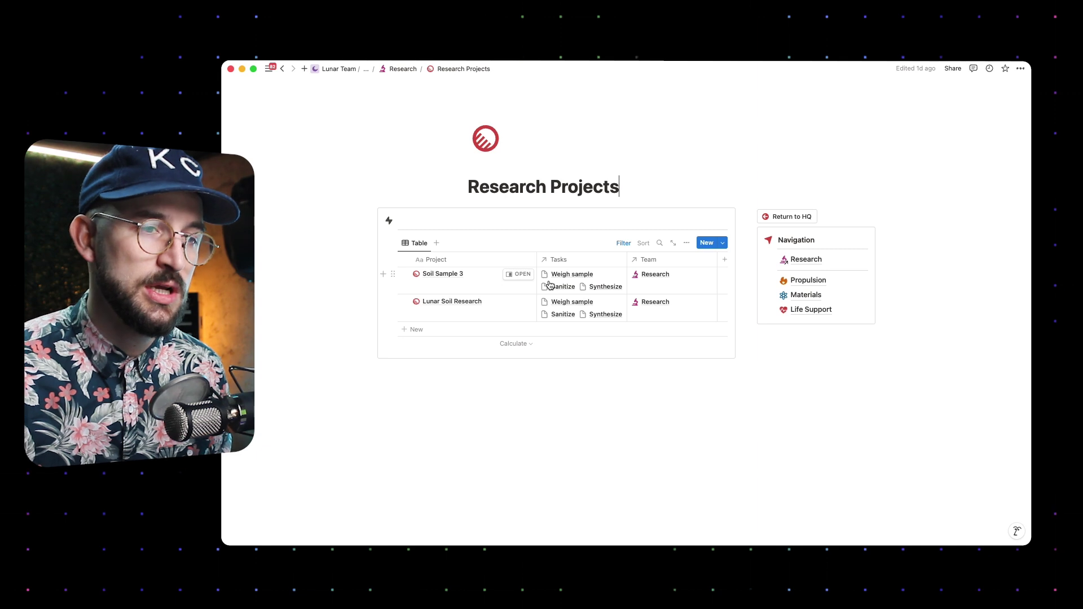
{"action": "left_click", "coordinate": [638, 376]}
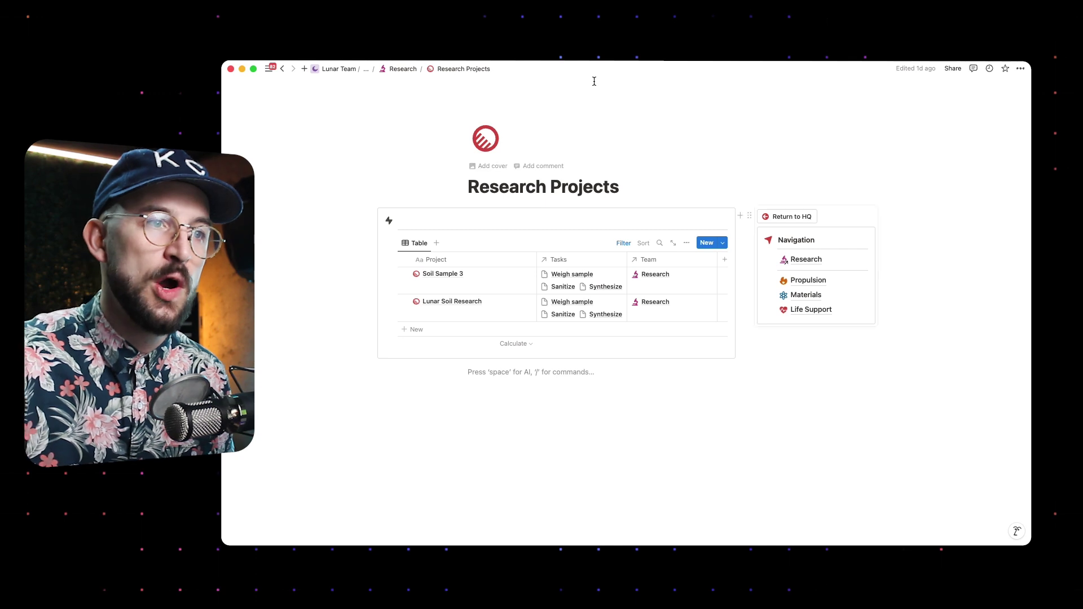
Step: Click into the Research Projects title, then return to the Research hub page
{"action": "left_click", "coordinate": [504, 187]}
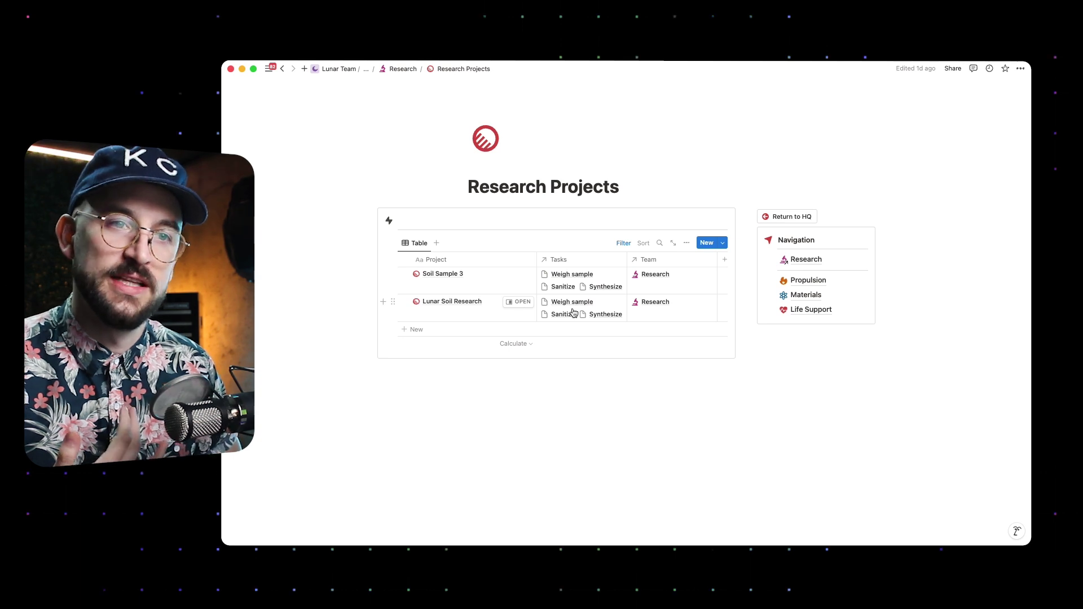
{"action": "left_click", "coordinate": [505, 386]}
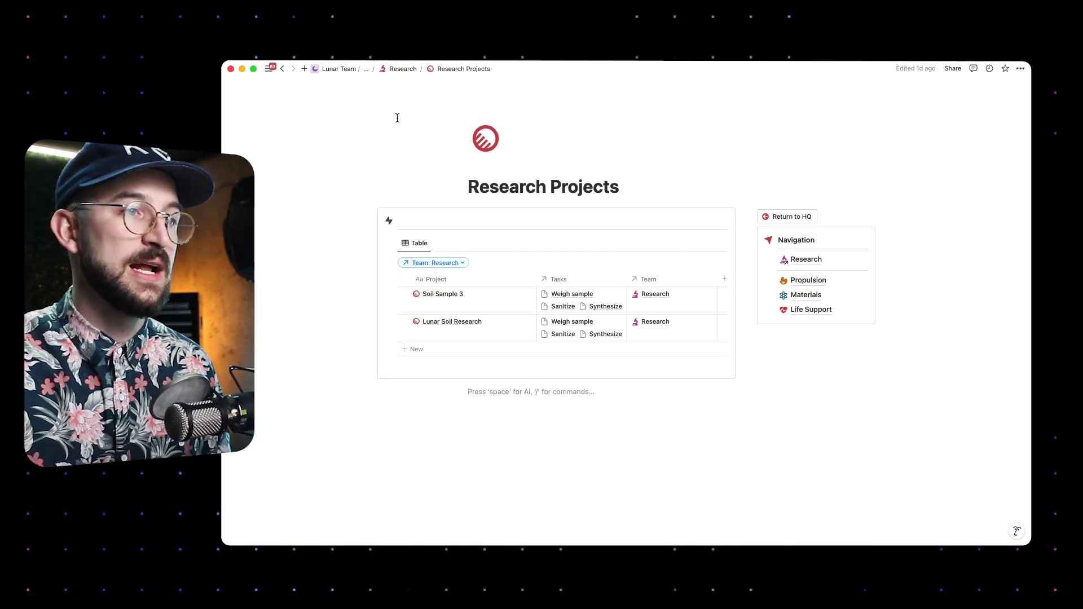
{"action": "left_click", "coordinate": [404, 70]}
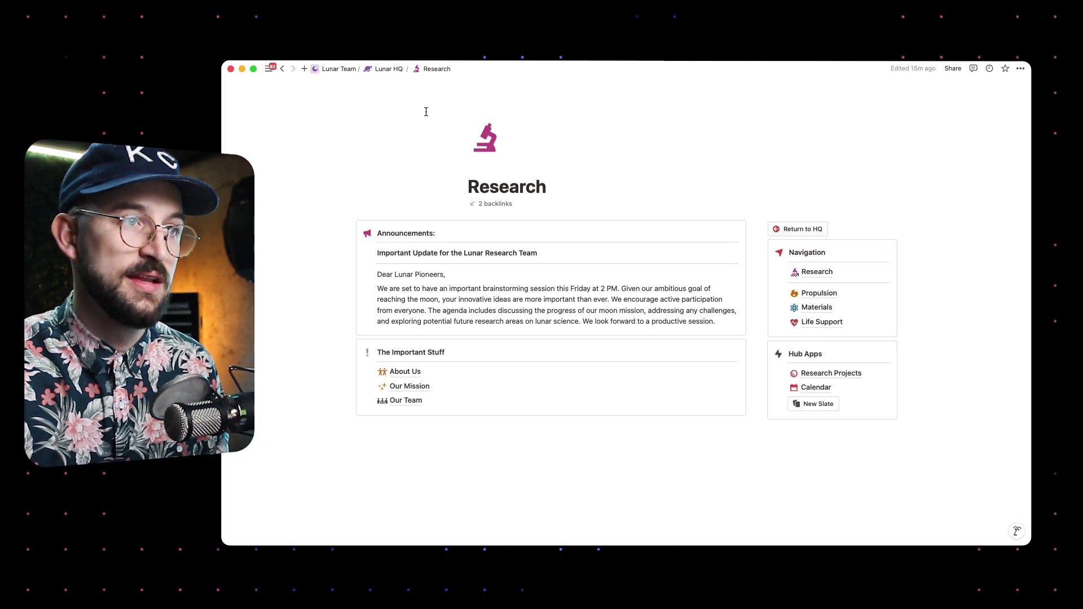
Step: Open LunarOps and expand Lunar Co. and Engineering to show Lunar Surface, Bio & Ag and Equipment
{"action": "left_click", "coordinate": [370, 74]}
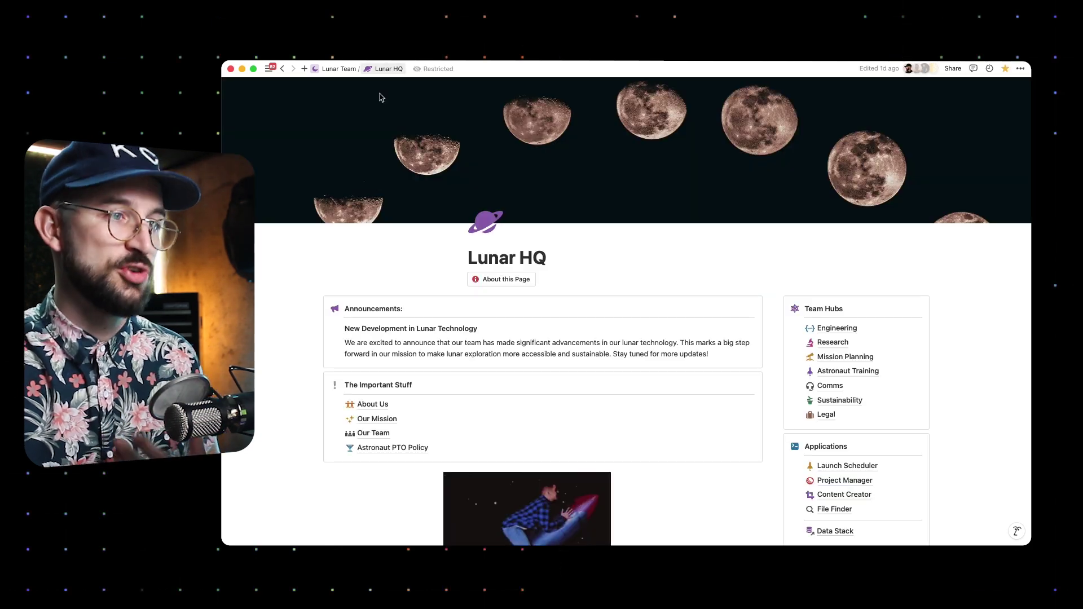
{"action": "left_click", "coordinate": [833, 526]}
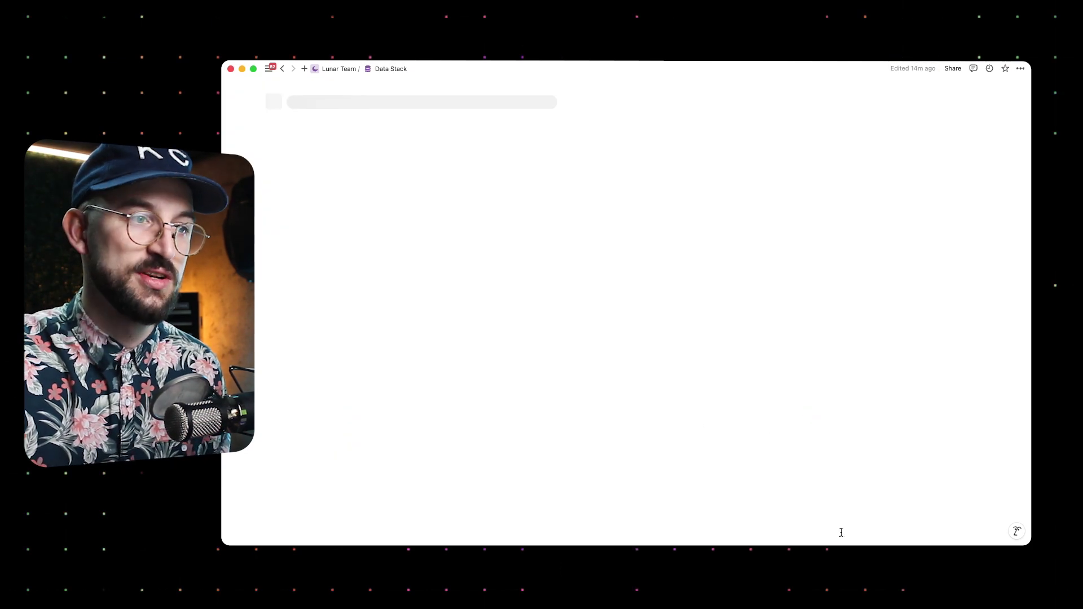
{"action": "left_click", "coordinate": [293, 248]}
{"action": "left_click", "coordinate": [282, 196]}
{"action": "left_click", "coordinate": [294, 212]}
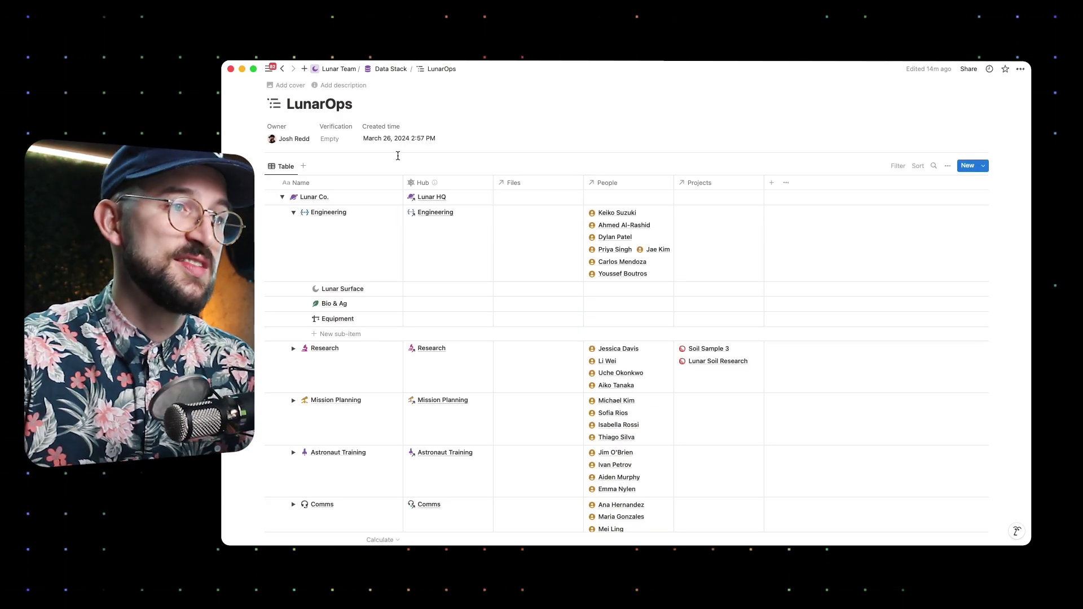
Step: Navigate back through the breadcrumbs to Lunar HQ and open the Research hub
{"action": "left_click", "coordinate": [390, 69]}
{"action": "left_click", "coordinate": [349, 69]}
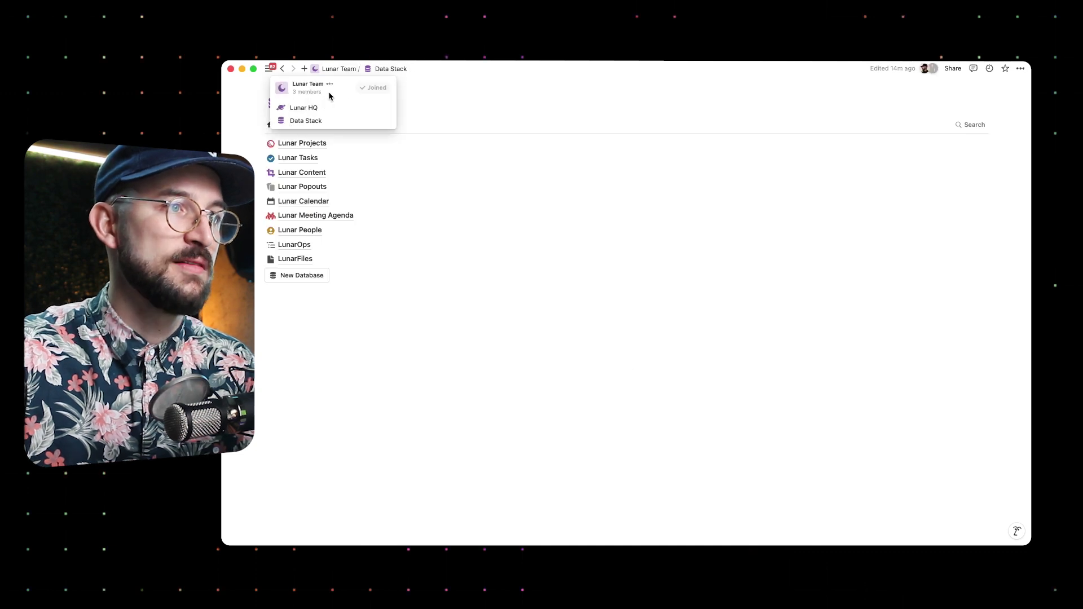
{"action": "left_click", "coordinate": [314, 109]}
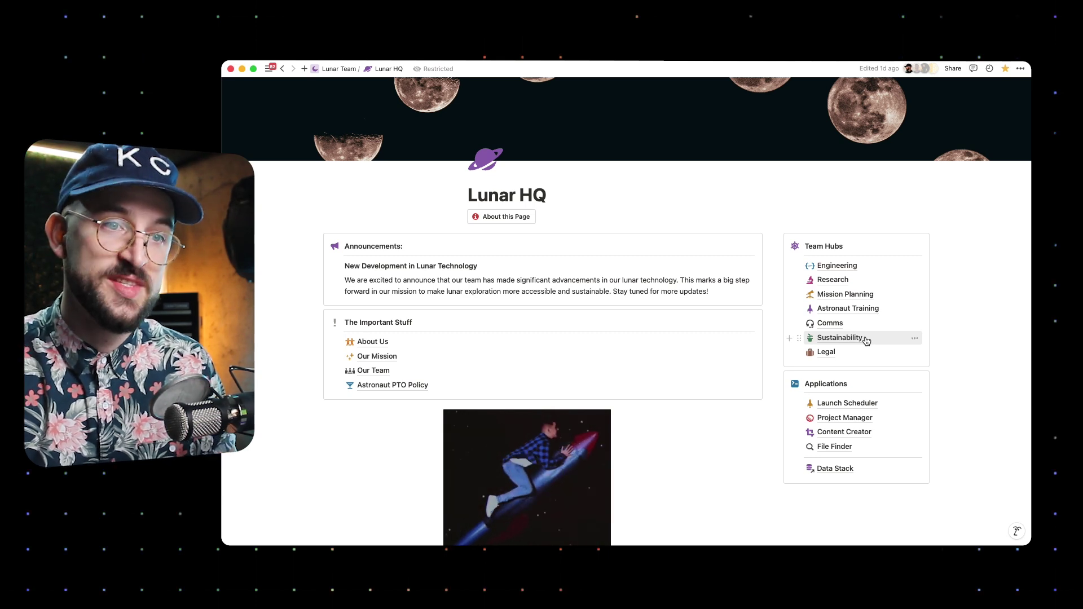
{"action": "left_click", "coordinate": [833, 280]}
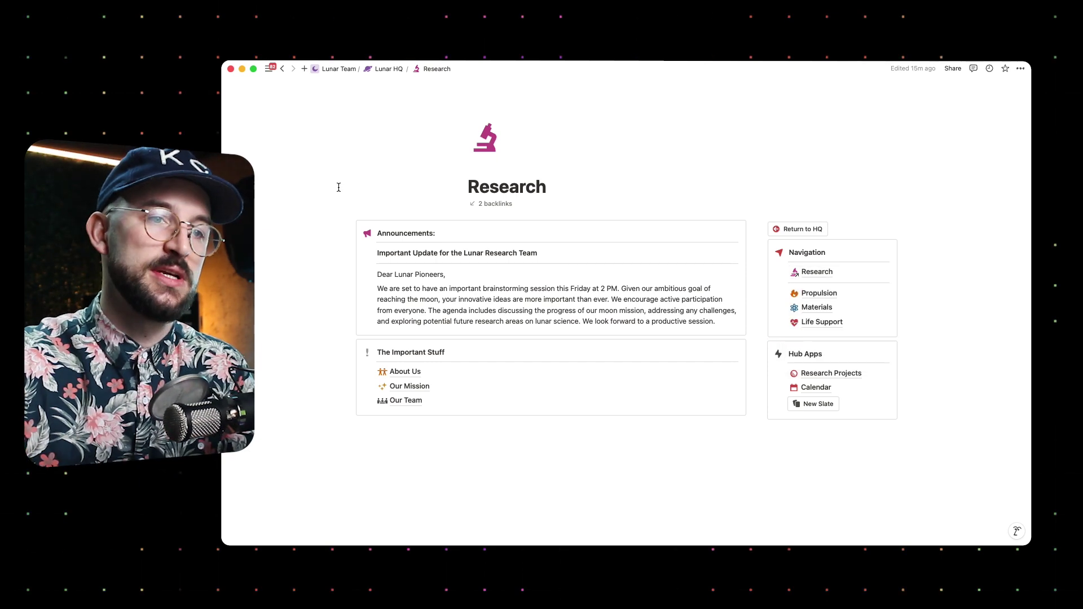
Step: Open Research Projects from the Research hub's Hub Apps and click into its title
{"action": "left_click", "coordinate": [807, 373]}
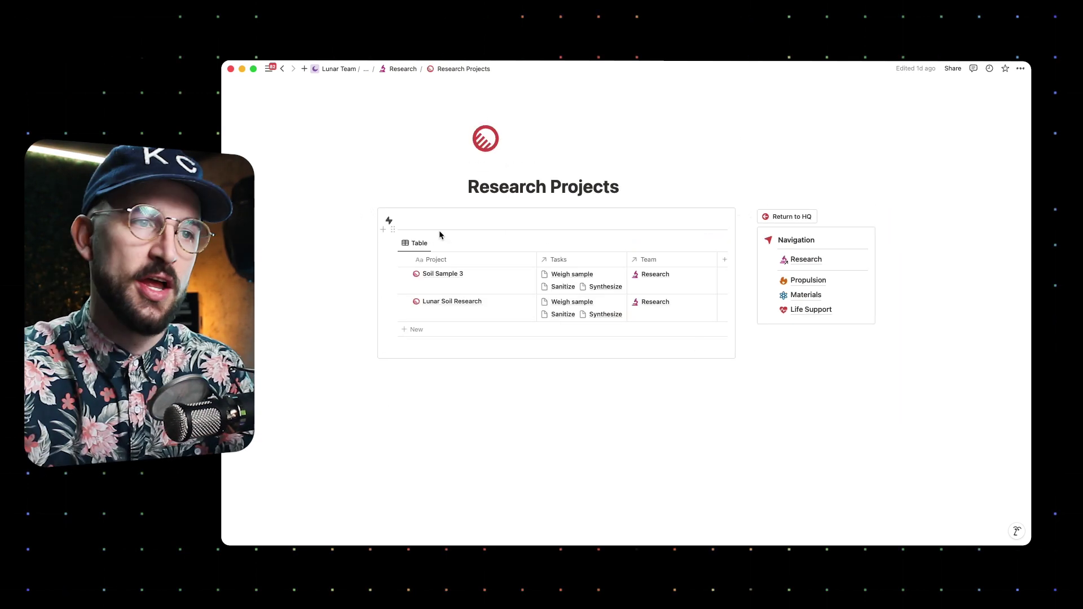
{"action": "left_click", "coordinate": [471, 193]}
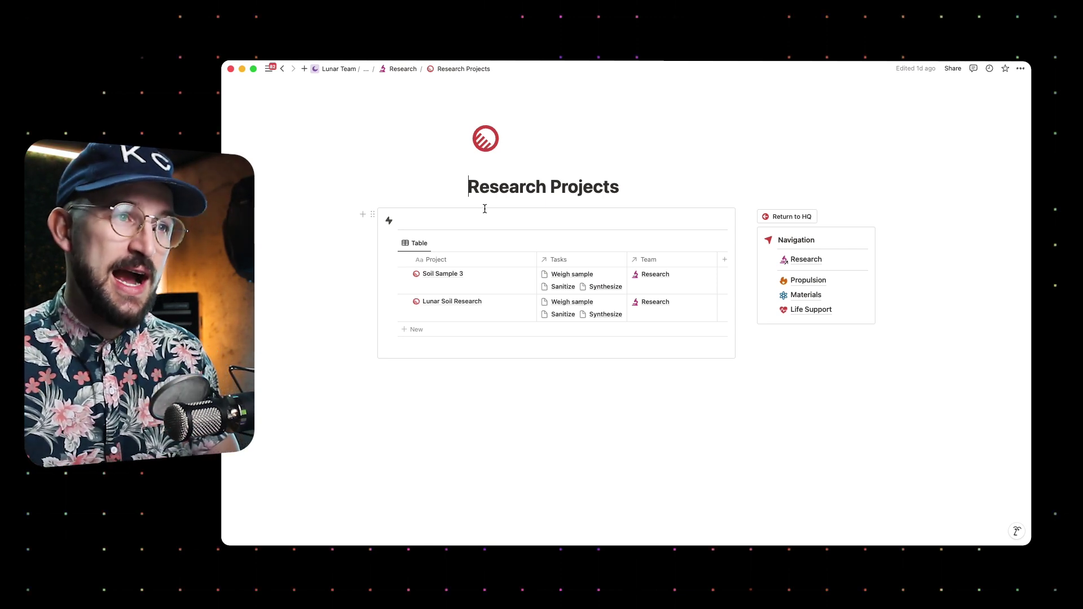
Step: Return from the Research hub to Lunar HQ, then reopen the Research team hub
{"action": "left_click", "coordinate": [402, 69]}
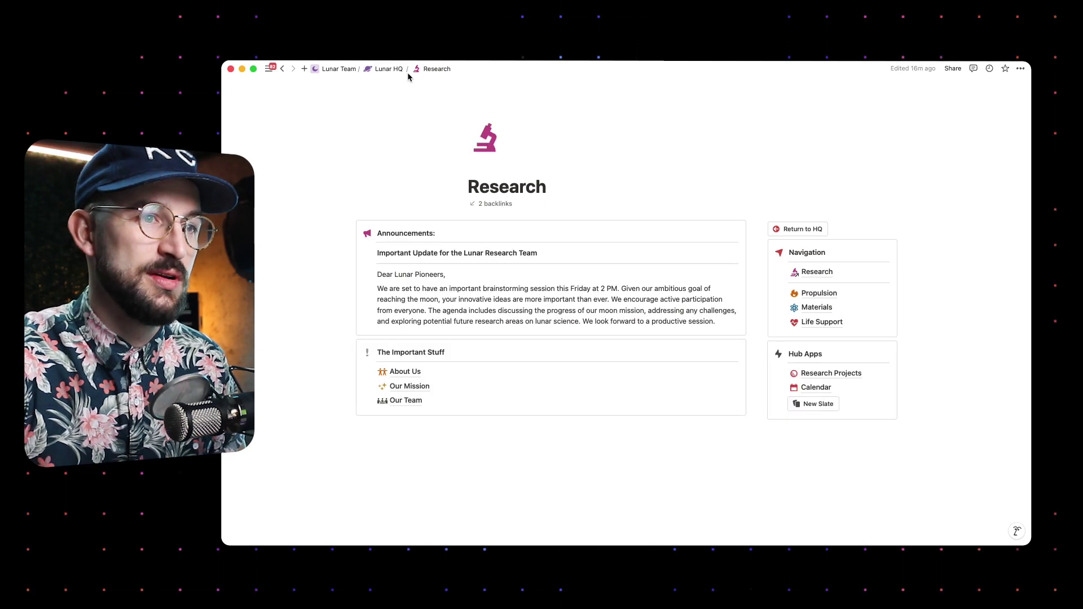
{"action": "left_click", "coordinate": [801, 229]}
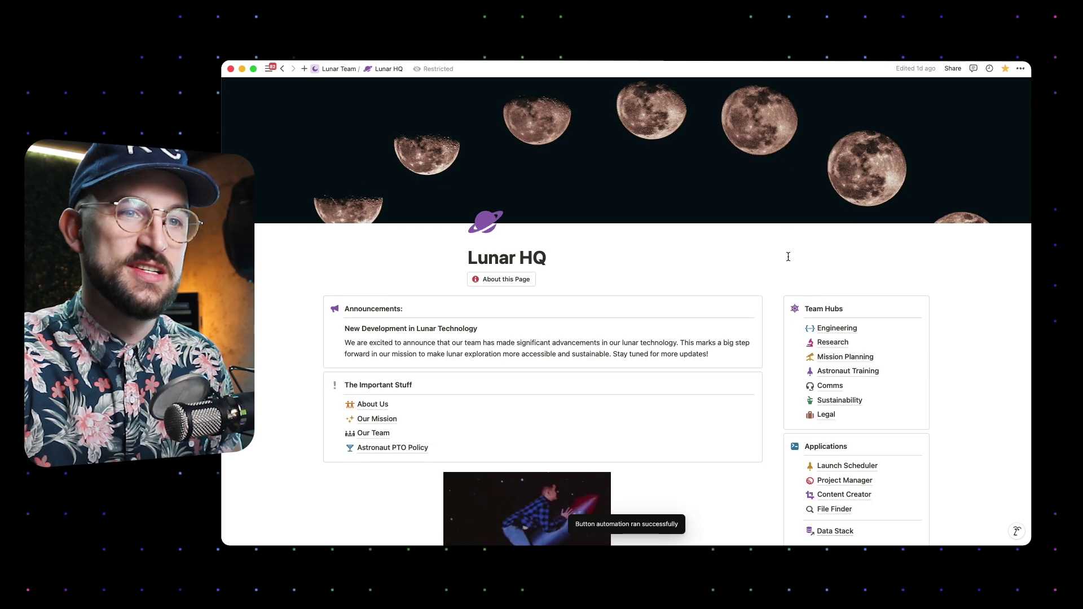
{"action": "scroll", "coordinate": [841, 376], "scroll_direction": "down", "scroll_amount": 1}
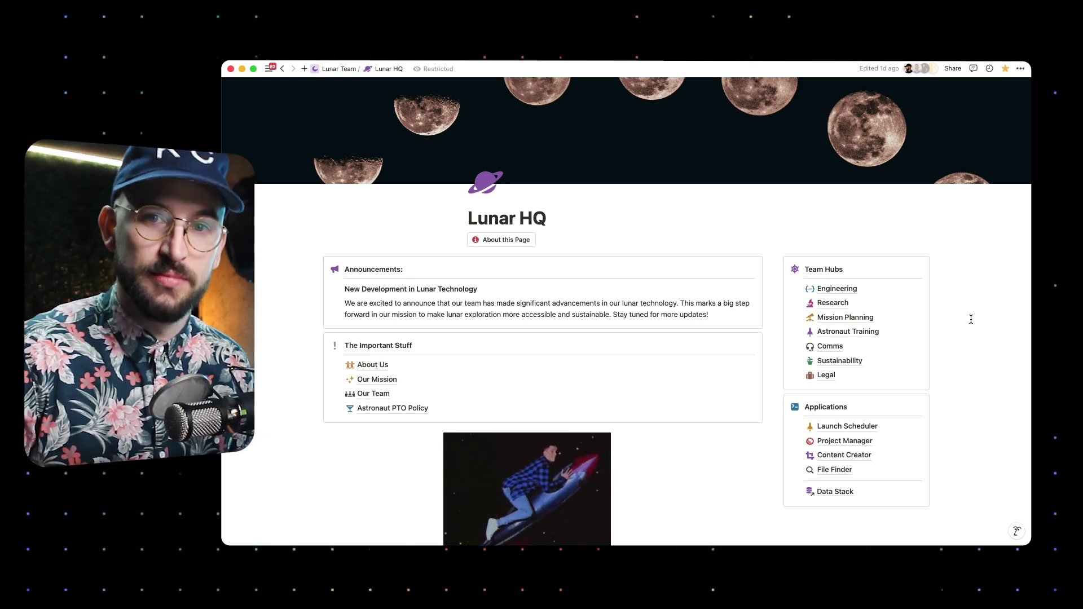
{"action": "left_click", "coordinate": [835, 305]}
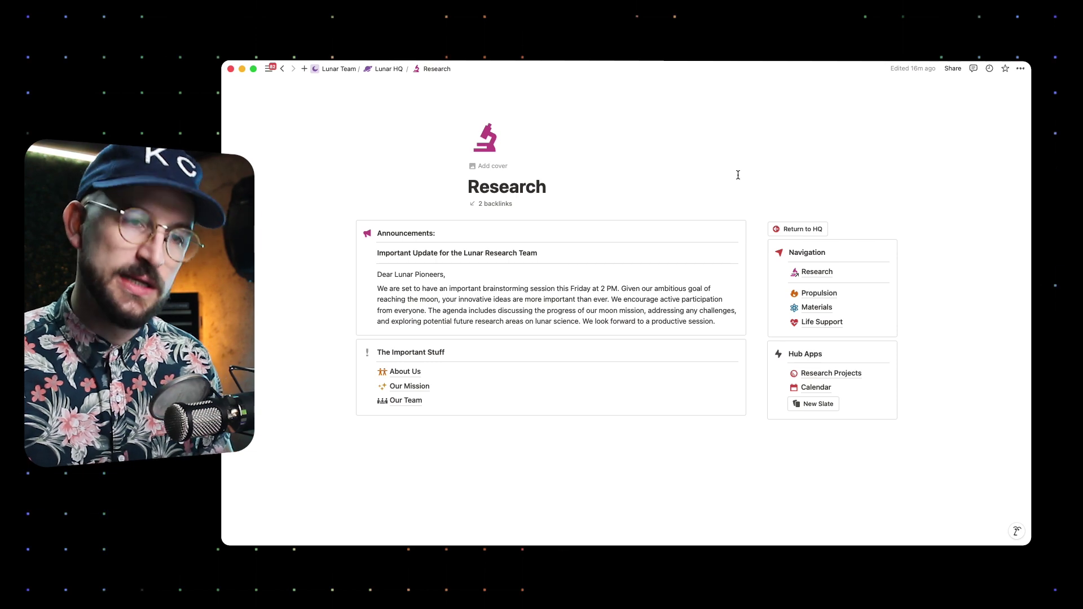
{"action": "left_click", "coordinate": [556, 191]}
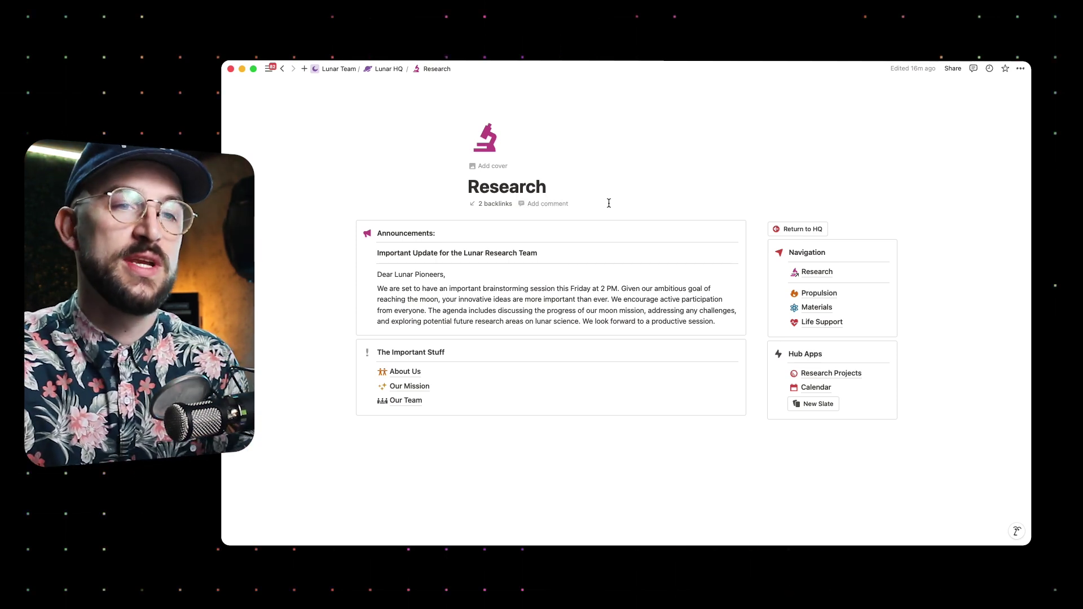
{"action": "mouse_move", "coordinate": [822, 377]}
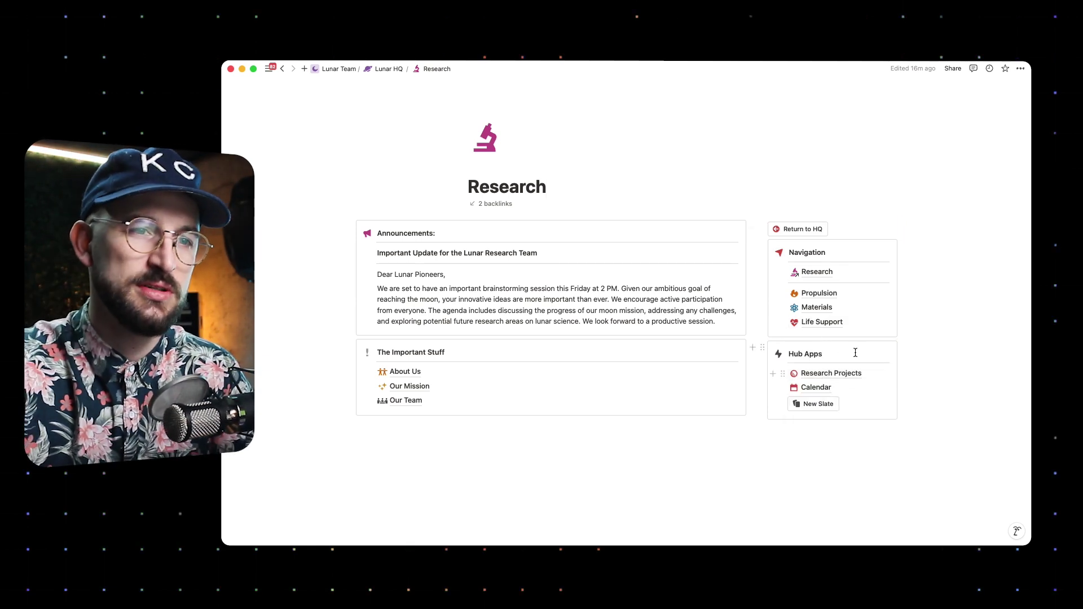
{"action": "left_click", "coordinate": [825, 294]}
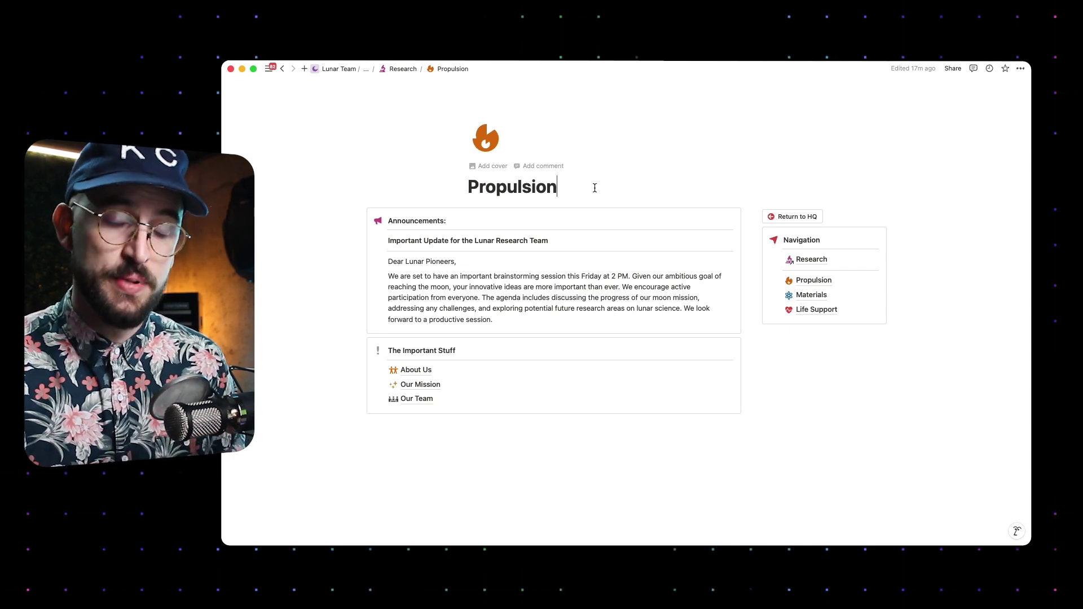
{"action": "left_click", "coordinate": [778, 346]}
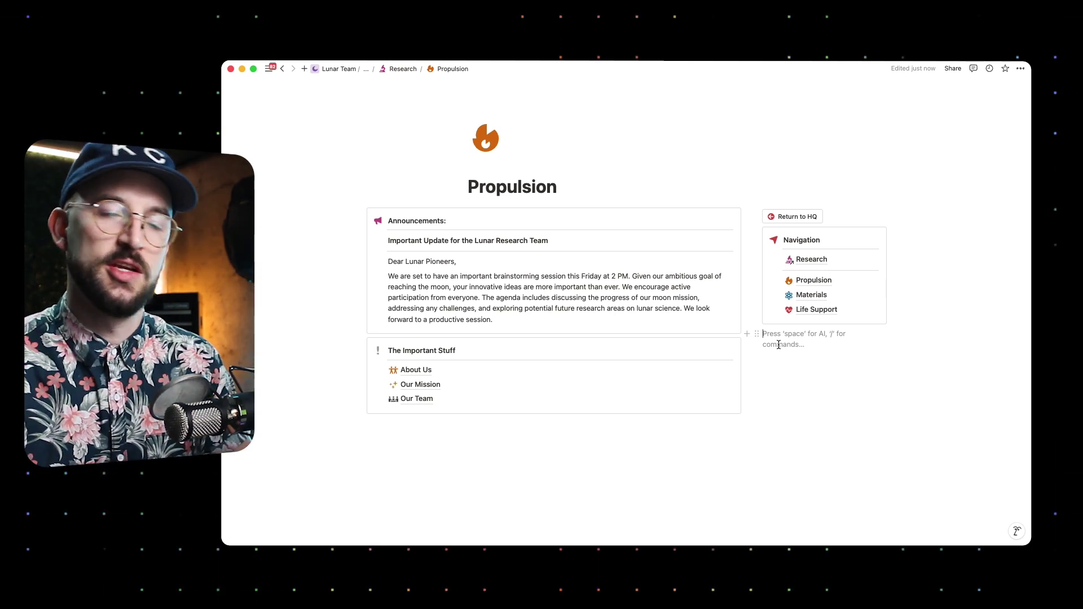
{"action": "left_click", "coordinate": [804, 260]}
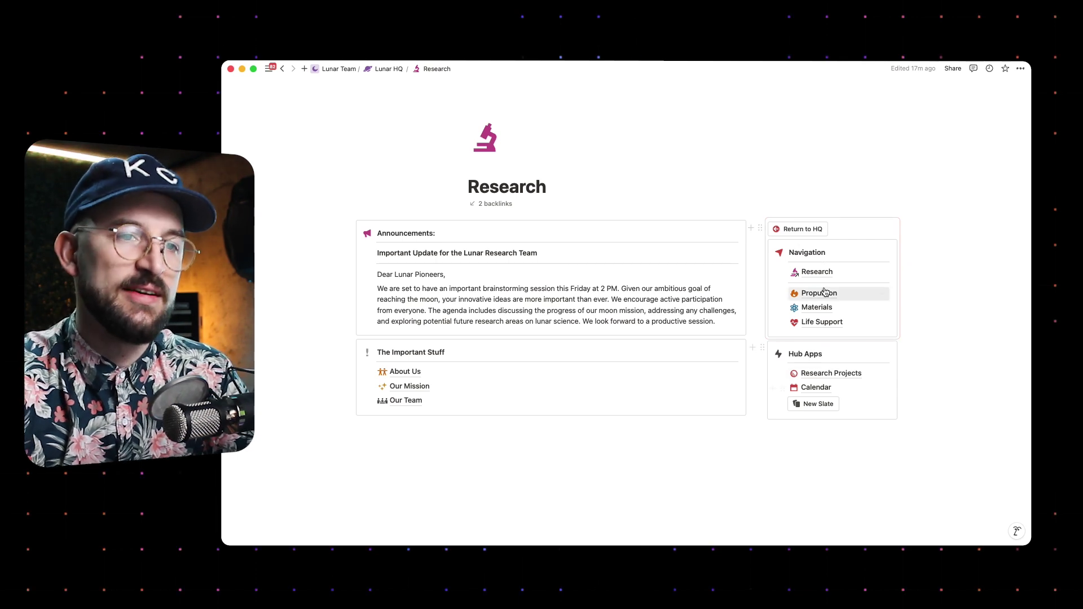
Step: Visit the Propulsion sub-team page, then go back and open Research Projects from Hub Apps
{"action": "mouse_move", "coordinate": [804, 295]}
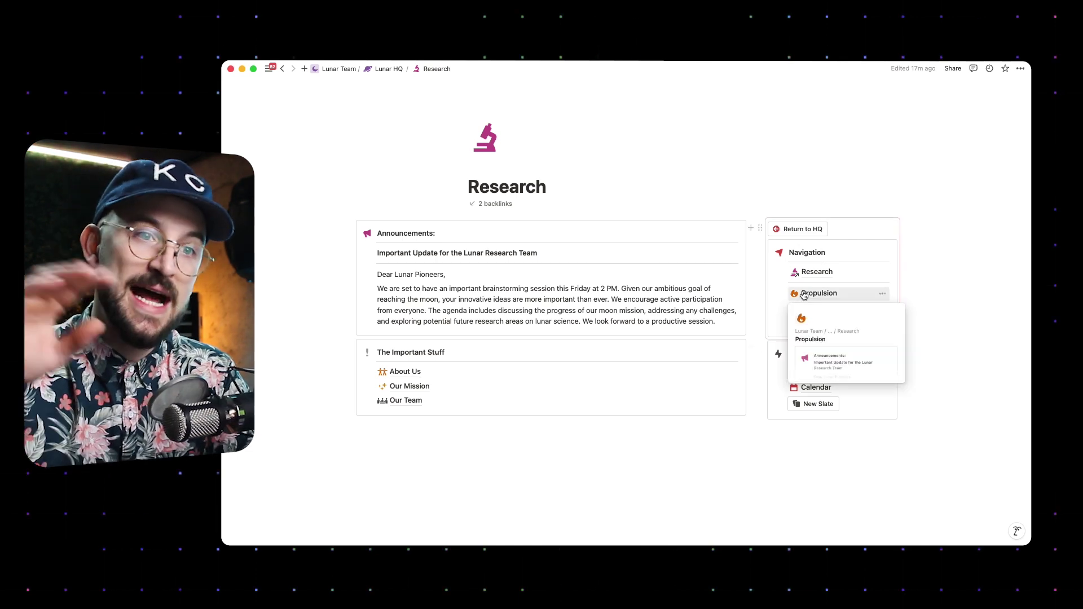
{"action": "mouse_move", "coordinate": [820, 277]}
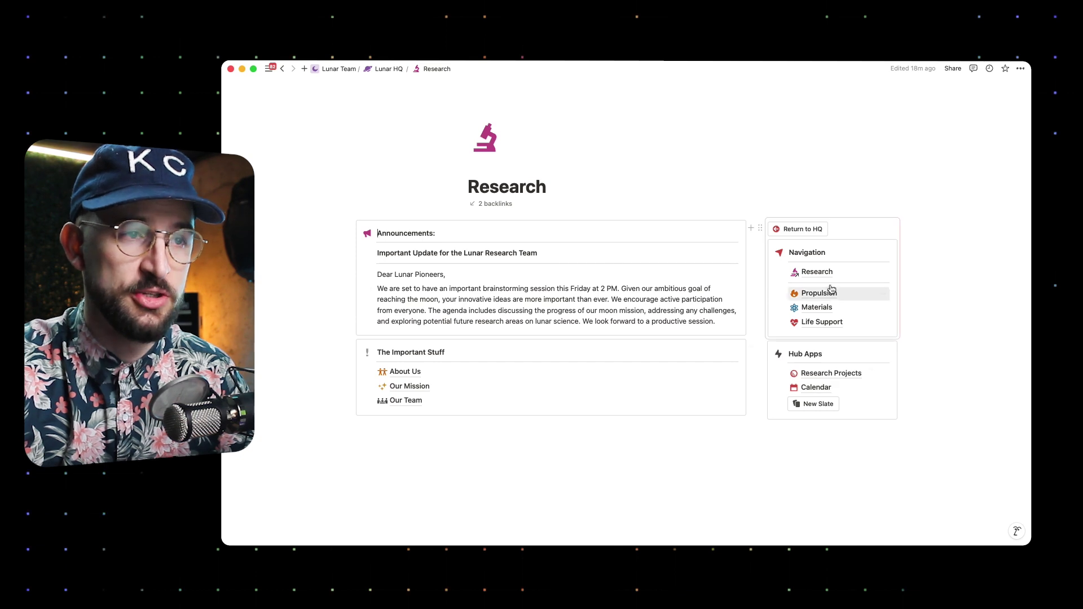
{"action": "left_click", "coordinate": [818, 292]}
{"action": "left_click", "coordinate": [802, 352]}
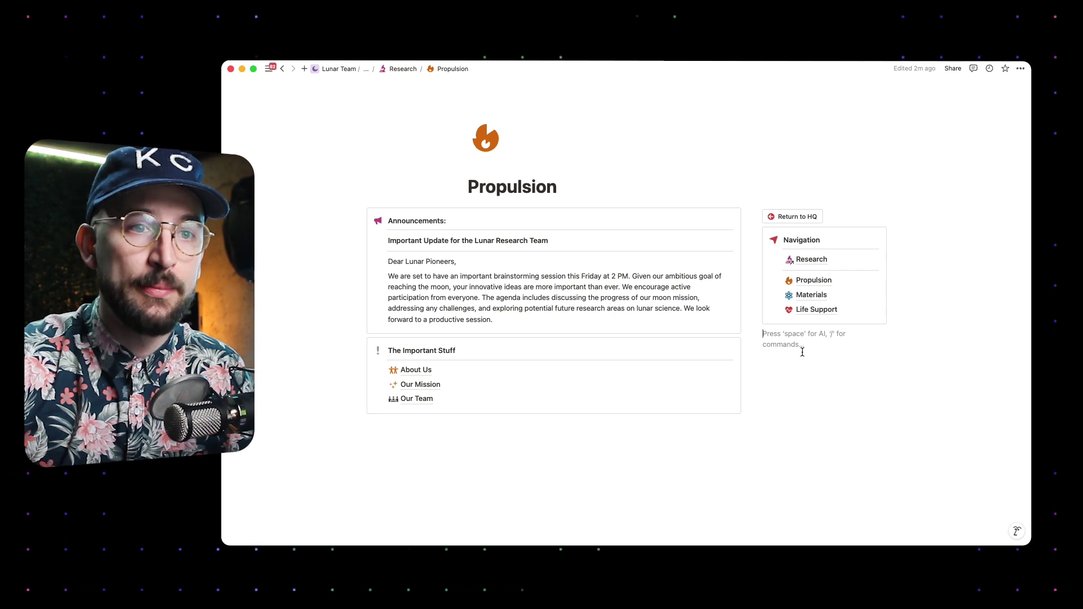
{"action": "key", "text": "super+bracketleft"}
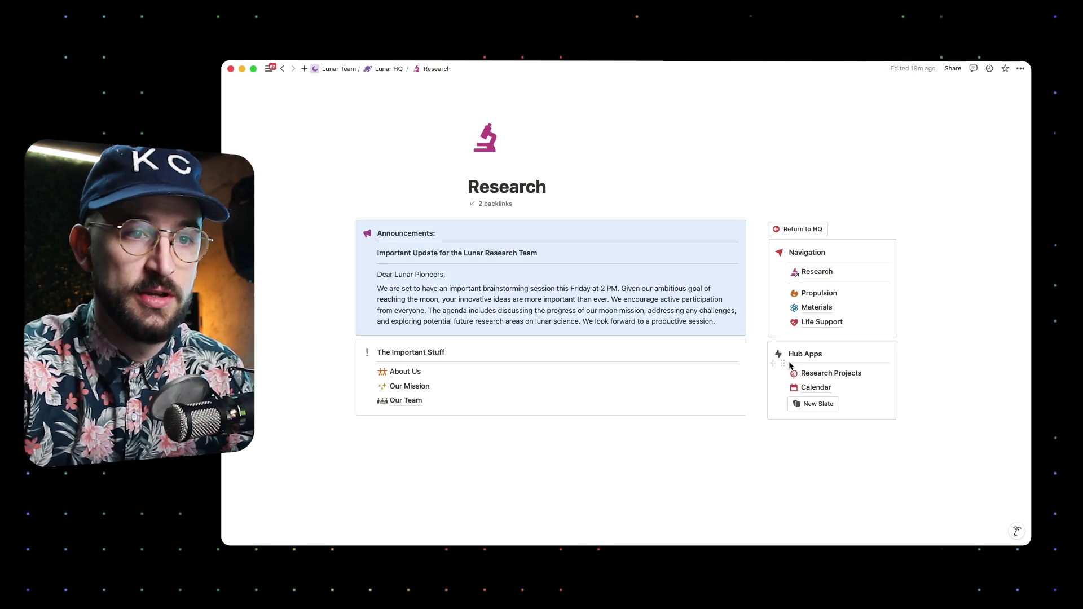
{"action": "left_click", "coordinate": [821, 374]}
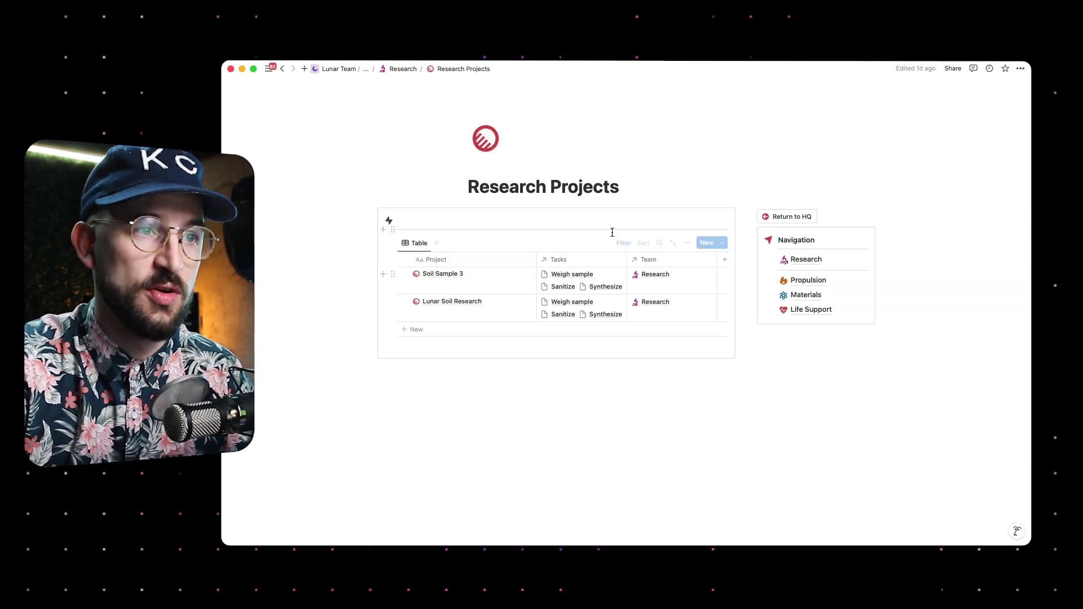
Step: Select the Research Projects title, then return to the Research hub via the breadcrumb
{"action": "left_click", "coordinate": [610, 189]}
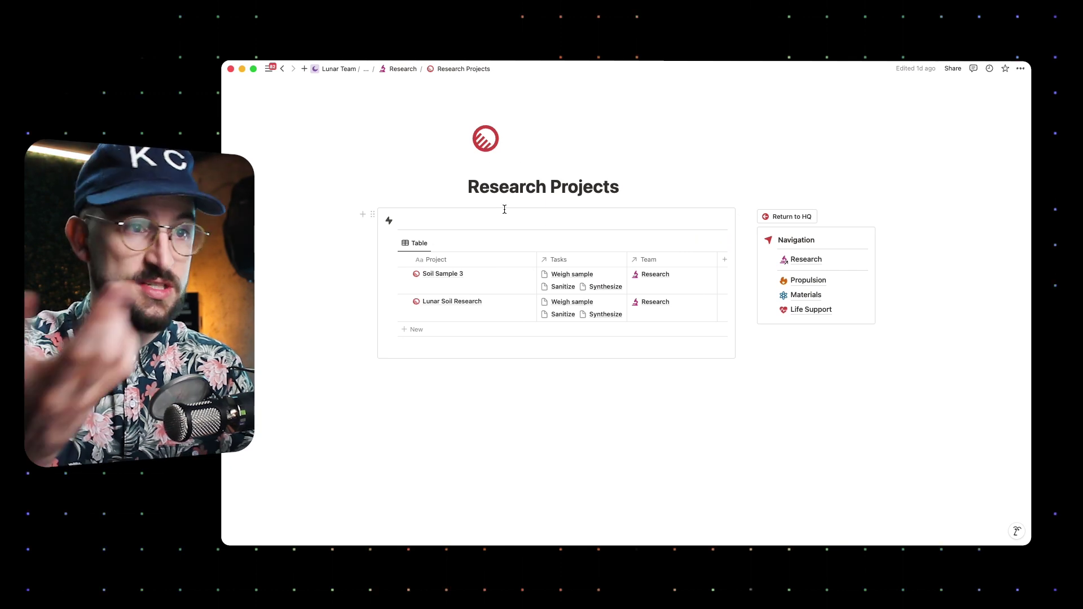
{"action": "left_click_drag", "start_coordinate": [468, 186], "coordinate": [617, 182]}
{"action": "left_click", "coordinate": [620, 184]}
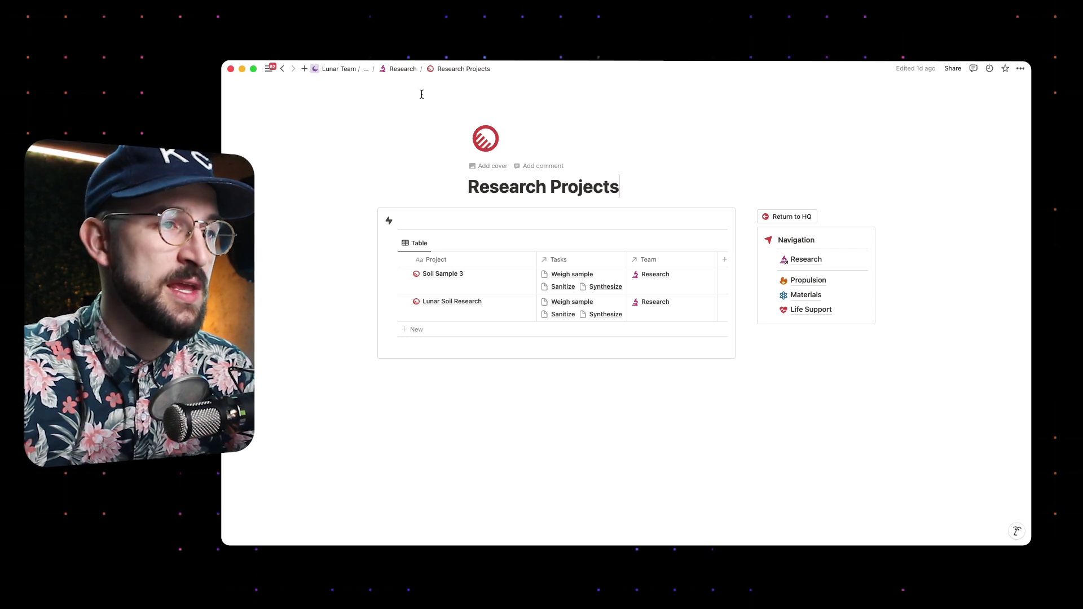
{"action": "left_click", "coordinate": [397, 74]}
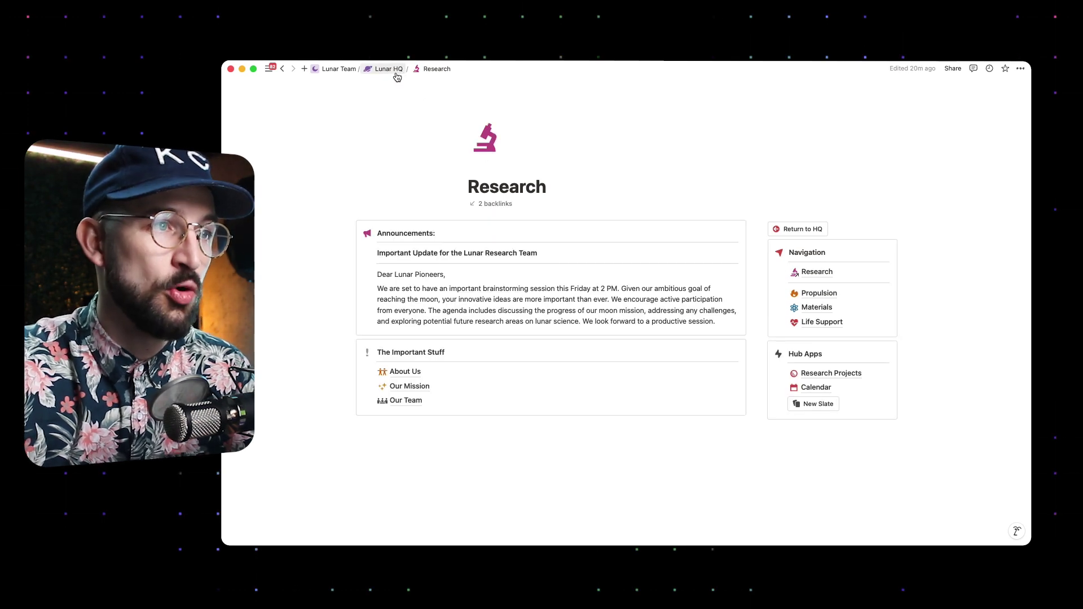
Step: Go up to Lunar HQ and open the Project Manager app under Applications
{"action": "left_click", "coordinate": [399, 72]}
{"action": "scroll", "coordinate": [801, 395], "scroll_direction": "down", "scroll_amount": 5}
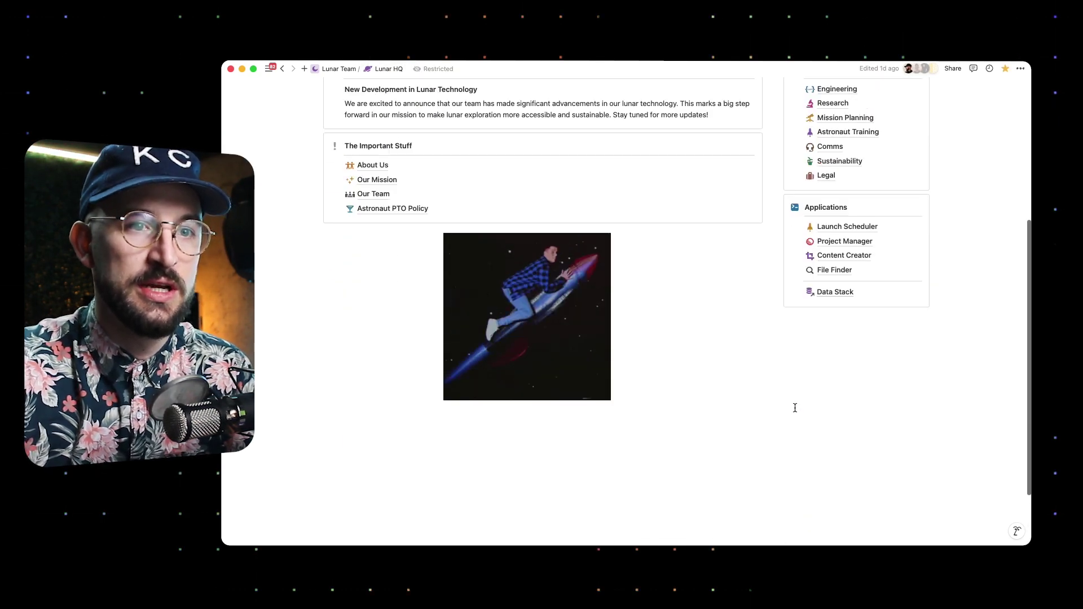
{"action": "left_click", "coordinate": [839, 300]}
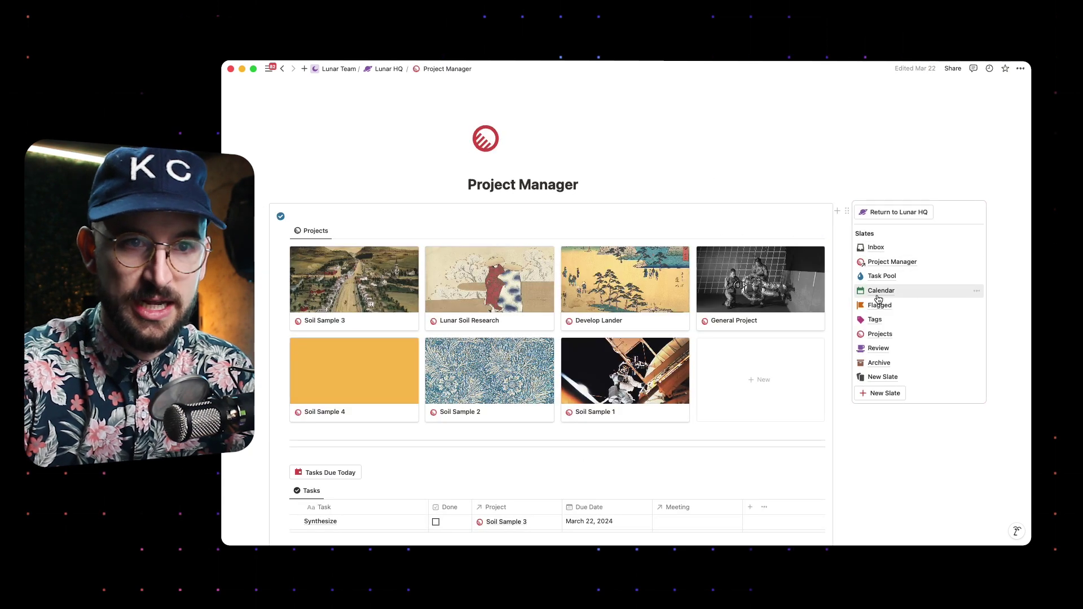
Step: Select the Project Manager title, then open the Projects gallery's Filter menu
{"action": "mouse_move", "coordinate": [873, 328]}
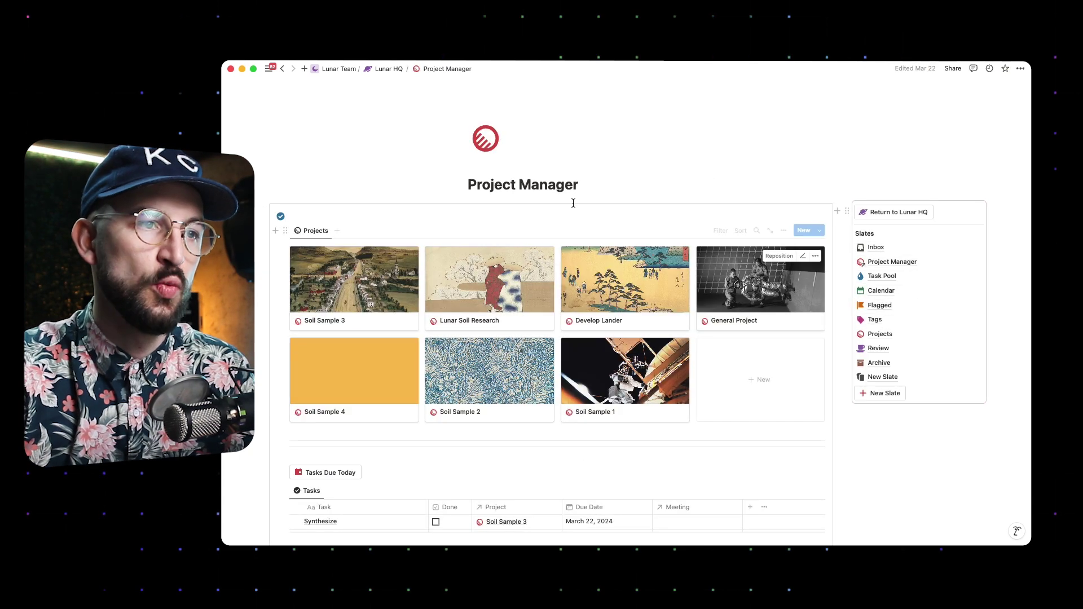
{"action": "left_click", "coordinate": [557, 185]}
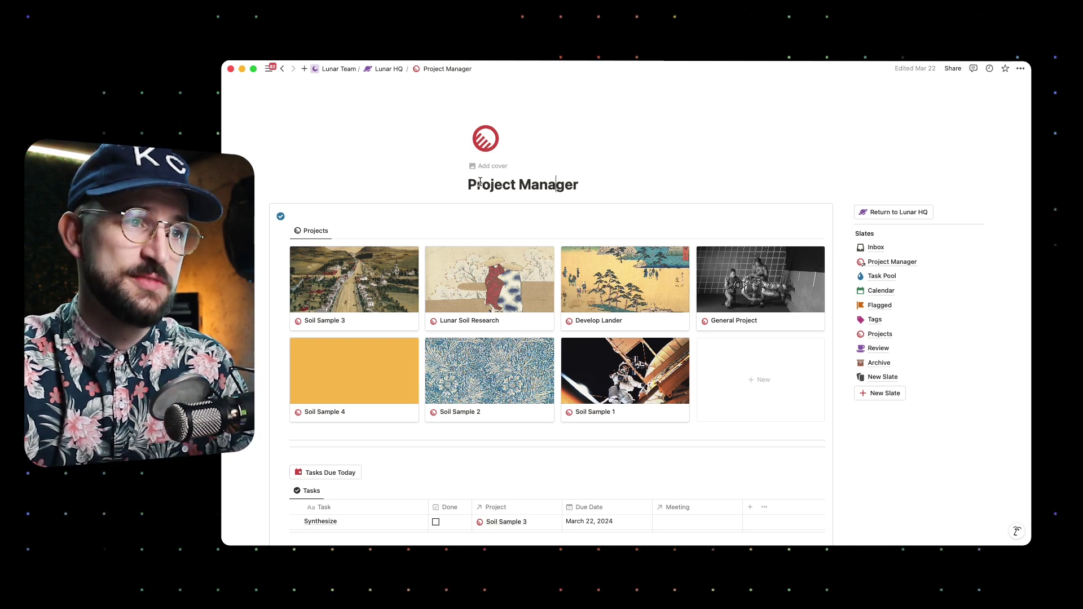
{"action": "left_click_drag", "start_coordinate": [468, 185], "coordinate": [570, 192]}
{"action": "scroll", "coordinate": [569, 193], "scroll_direction": "down", "scroll_amount": 1}
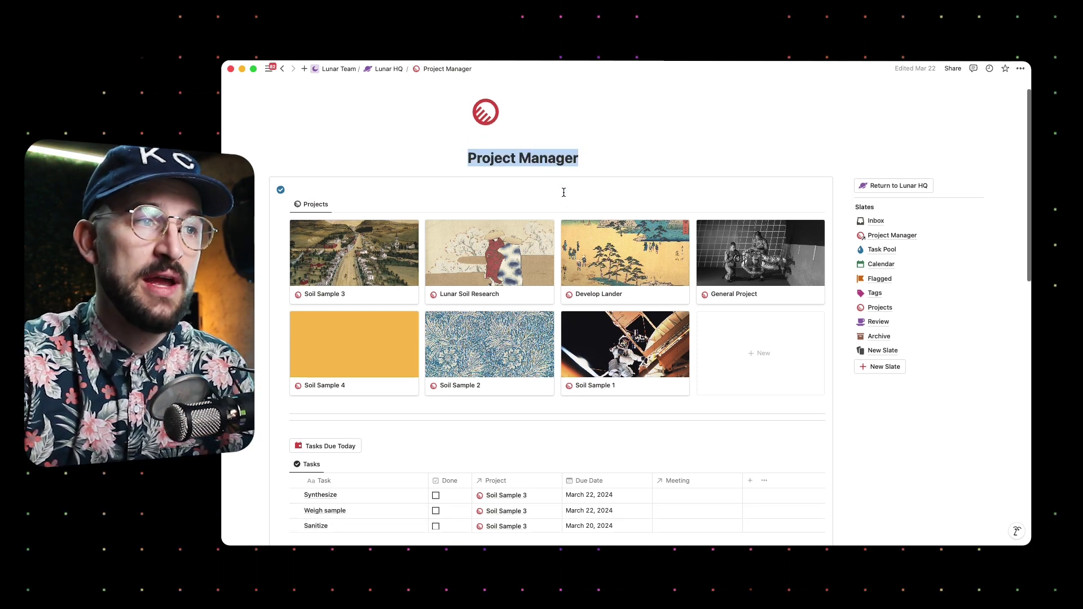
{"action": "scroll", "coordinate": [628, 311], "scroll_direction": "down", "scroll_amount": 2}
{"action": "scroll", "coordinate": [628, 311], "scroll_direction": "up", "scroll_amount": 2}
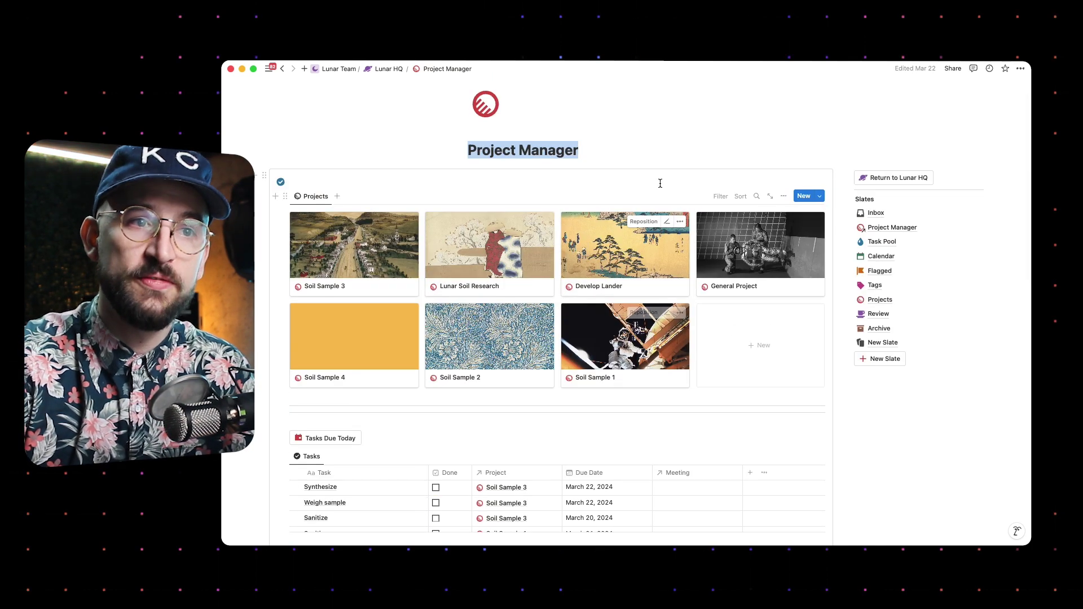
{"action": "left_click", "coordinate": [720, 196]}
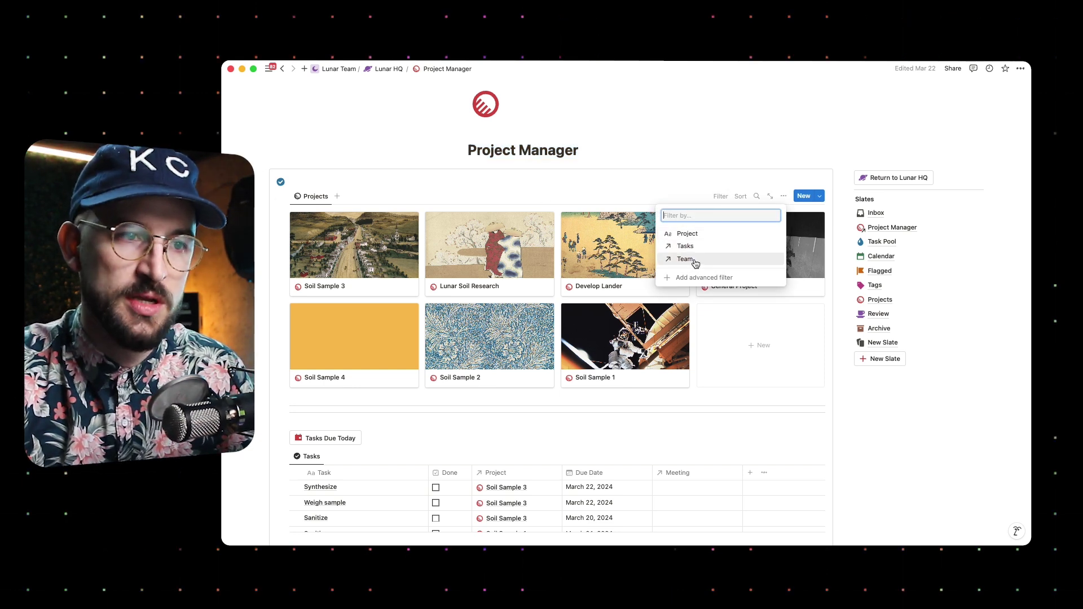
{"action": "left_click", "coordinate": [563, 202]}
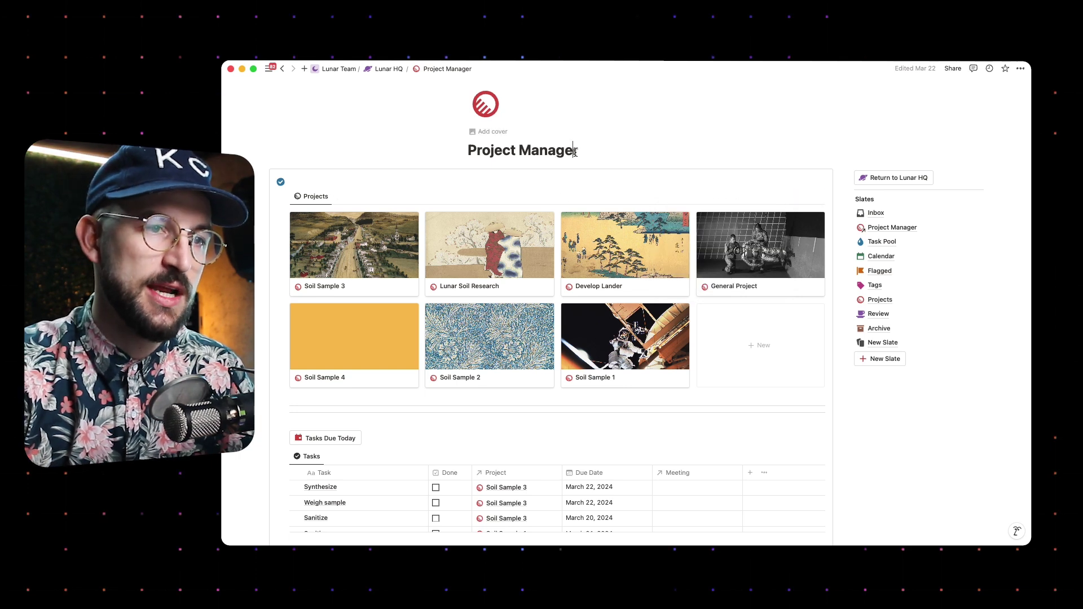
{"action": "mouse_move", "coordinate": [581, 197]}
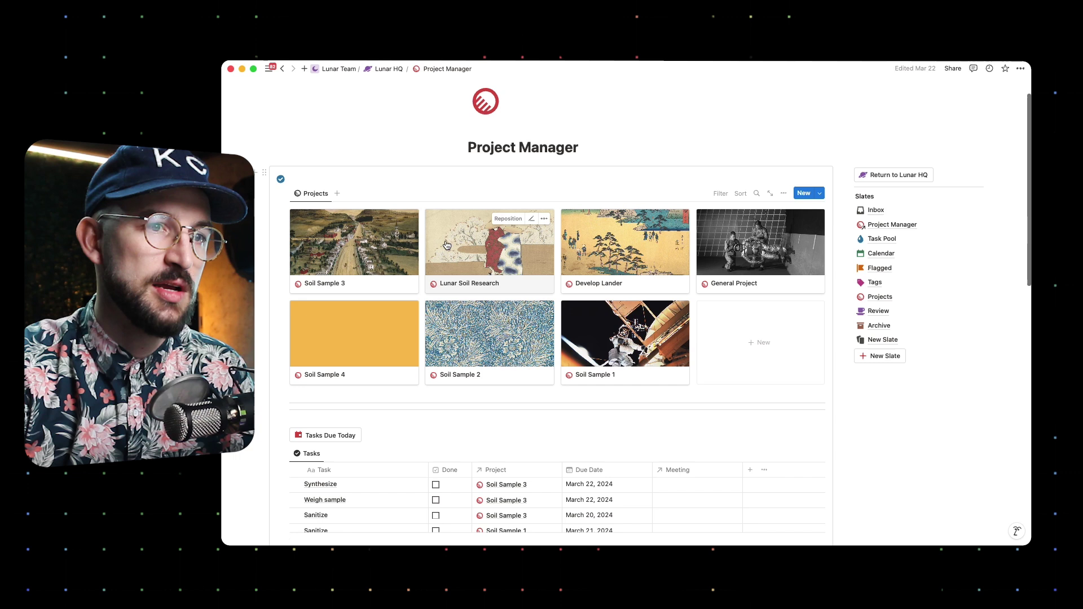
{"action": "scroll", "coordinate": [418, 167], "scroll_direction": "down", "scroll_amount": 1}
{"action": "left_click", "coordinate": [360, 178]}
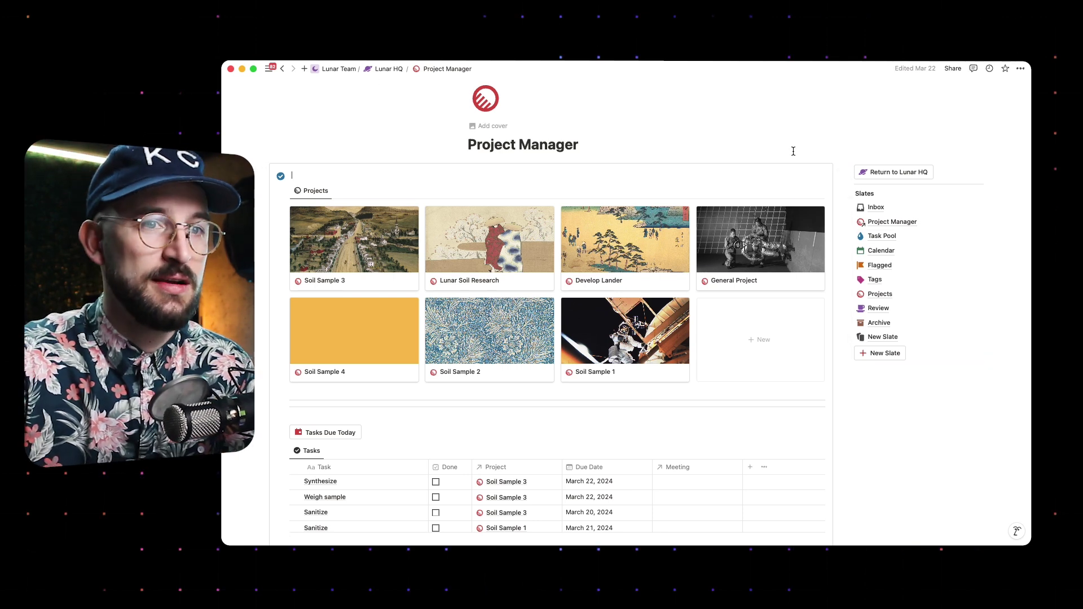
Step: Use the Slates sidebar's Return to Lunar HQ button and scroll down the homepage
{"action": "left_click", "coordinate": [909, 173]}
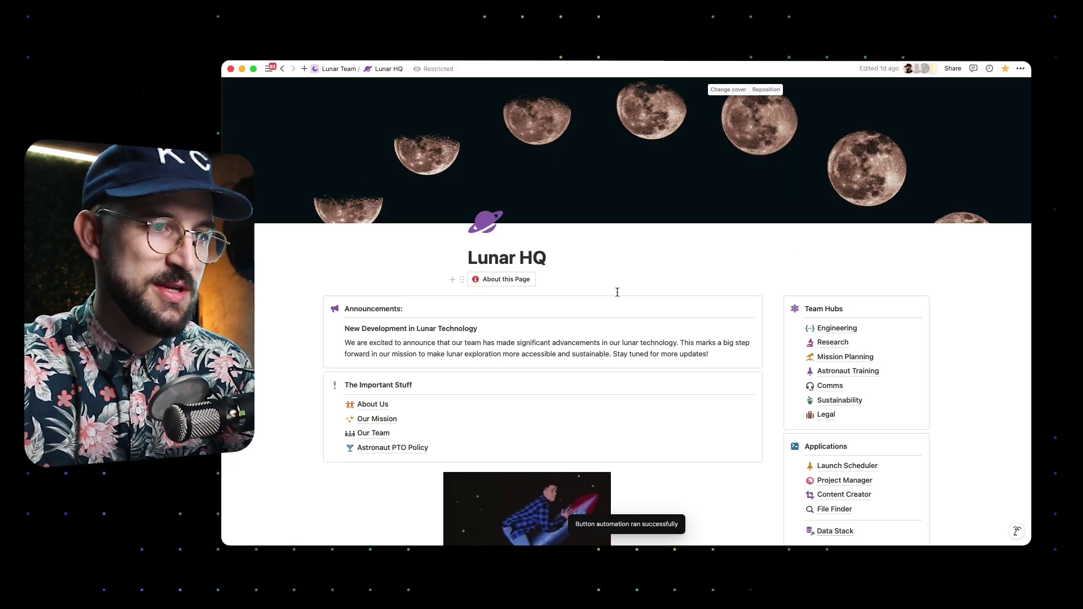
{"action": "left_click", "coordinate": [555, 258]}
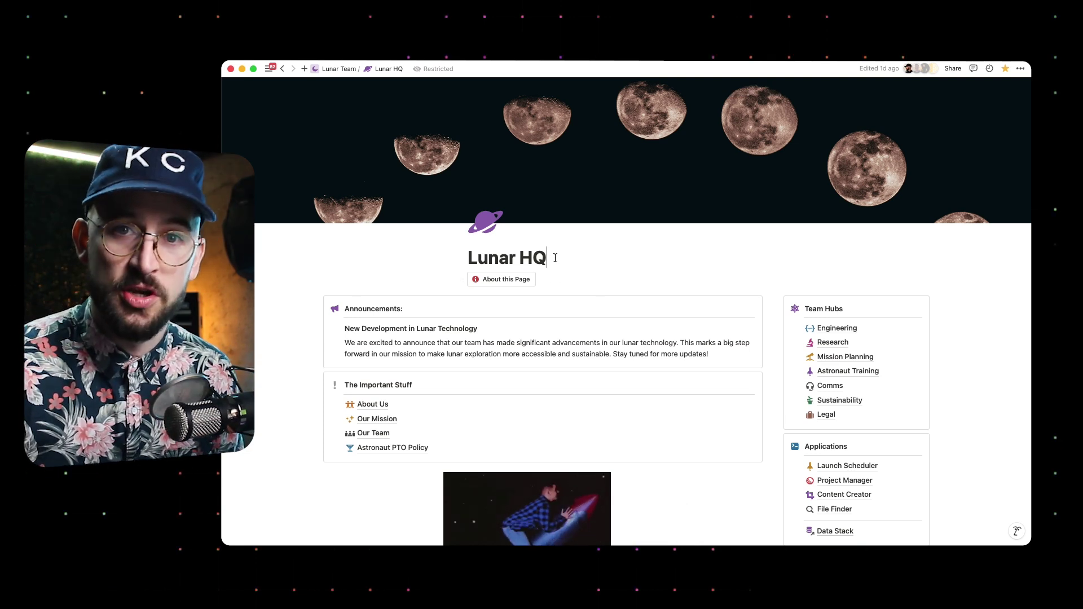
{"action": "scroll", "coordinate": [555, 258], "scroll_direction": "down", "scroll_amount": 2}
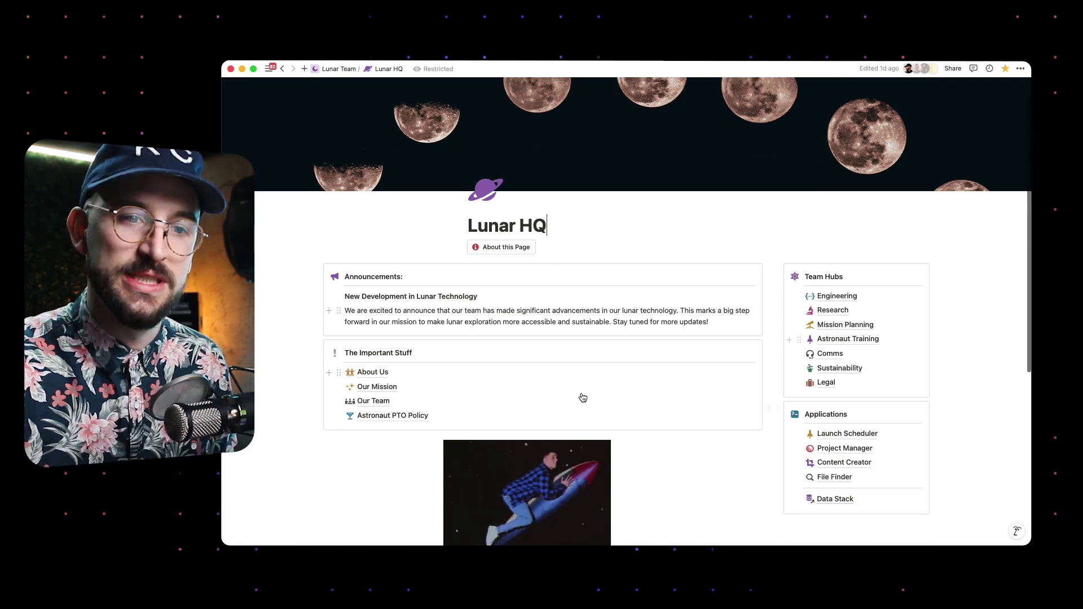
{"action": "scroll", "coordinate": [588, 373], "scroll_direction": "down", "scroll_amount": 1}
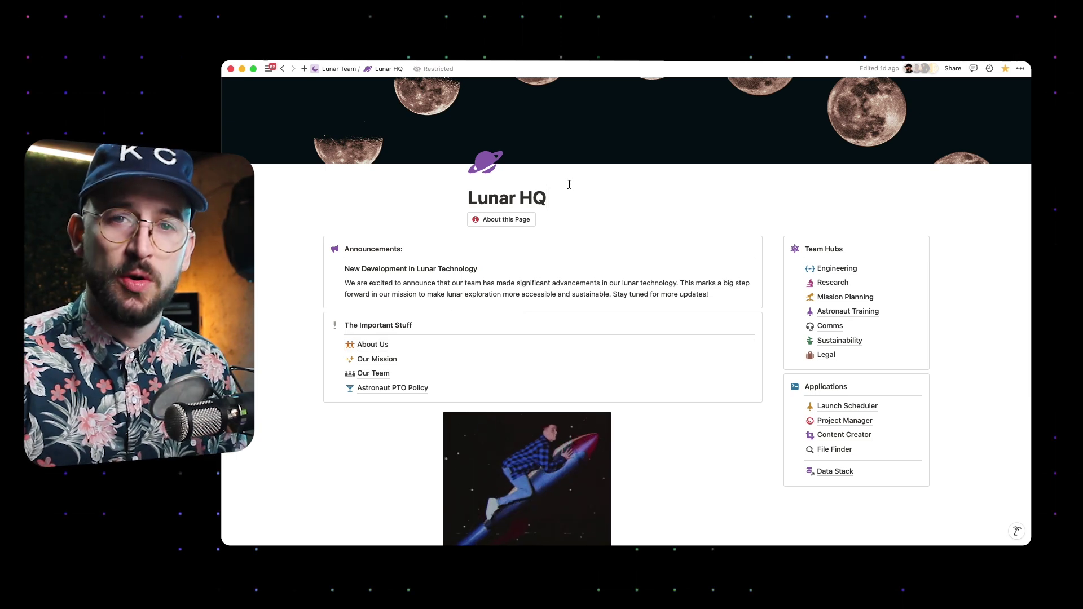